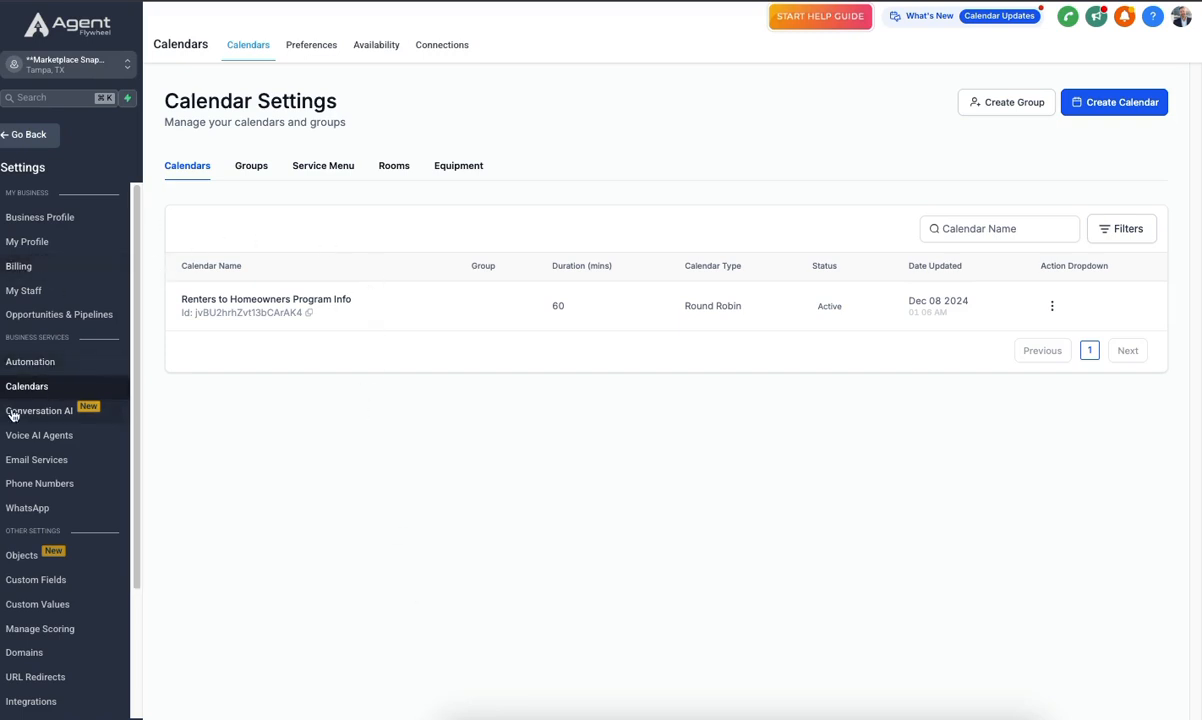
- Open the Renters to Homeowners Program Info calendar for editing
scroll(38, 571, "down", 2)
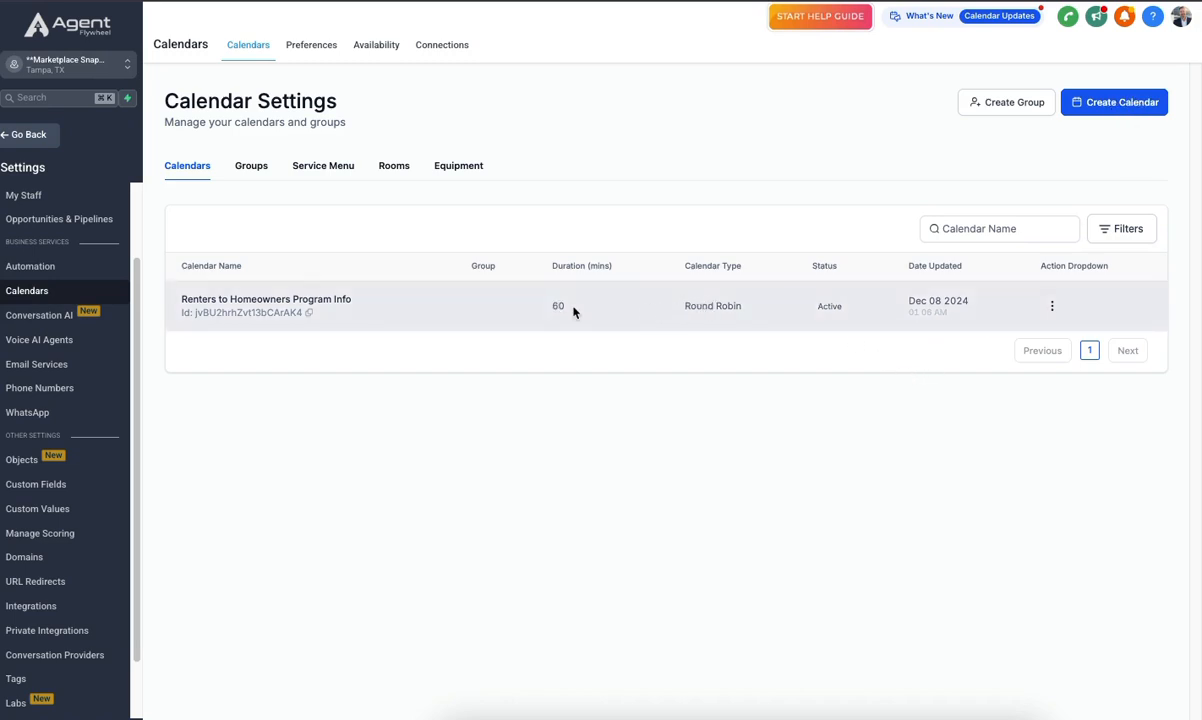
left_click(1053, 310)
left_click(1019, 141)
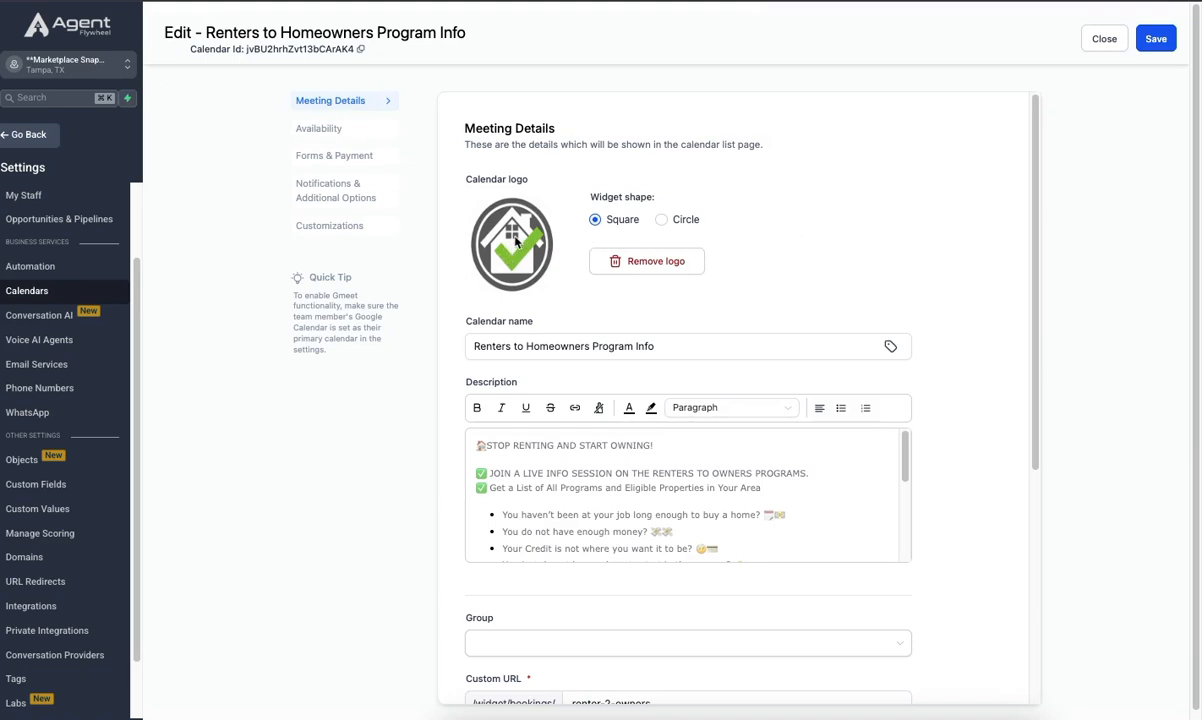
- Review the calendar's logo, name and full description in the meeting details
scroll(516, 240, "down", 2)
left_click(716, 270)
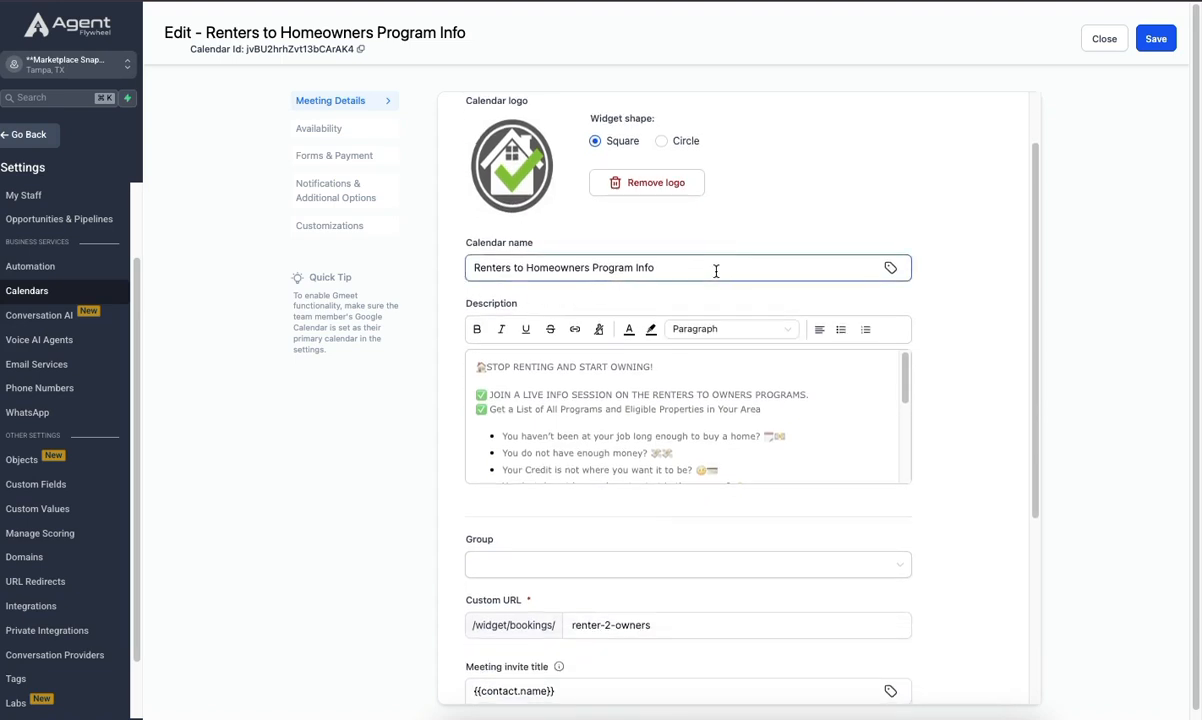
left_click_drag(716, 270, 429, 261)
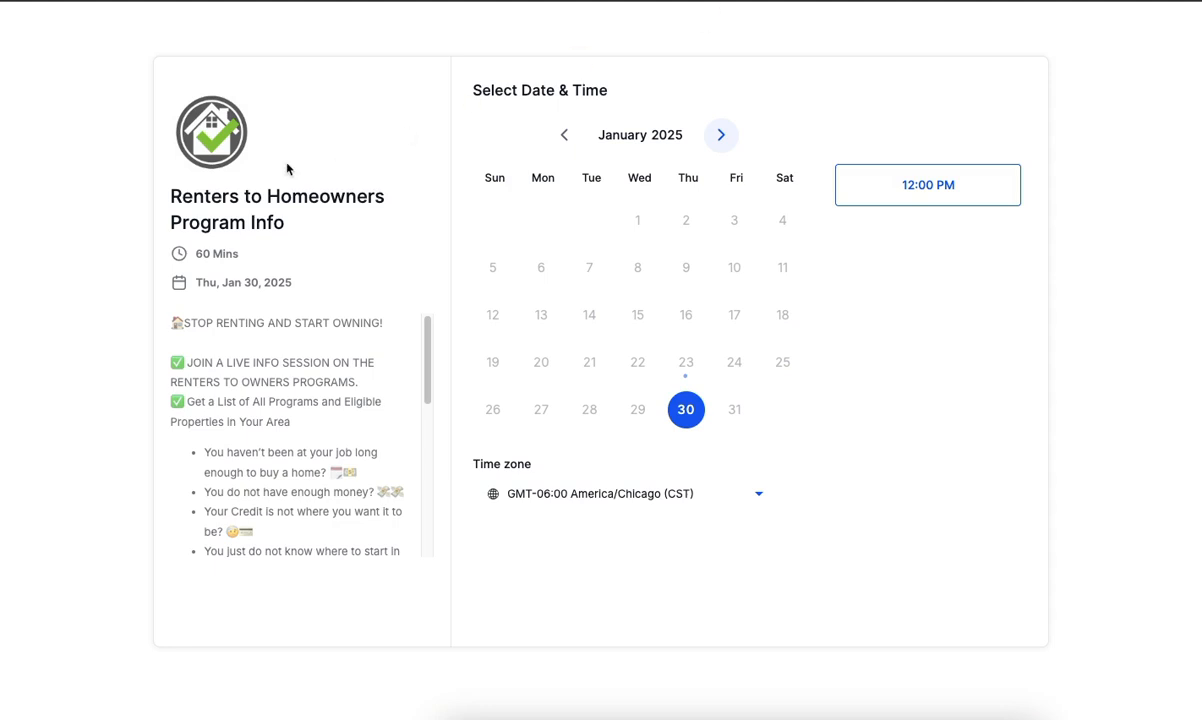
left_click_drag(165, 196, 303, 223)
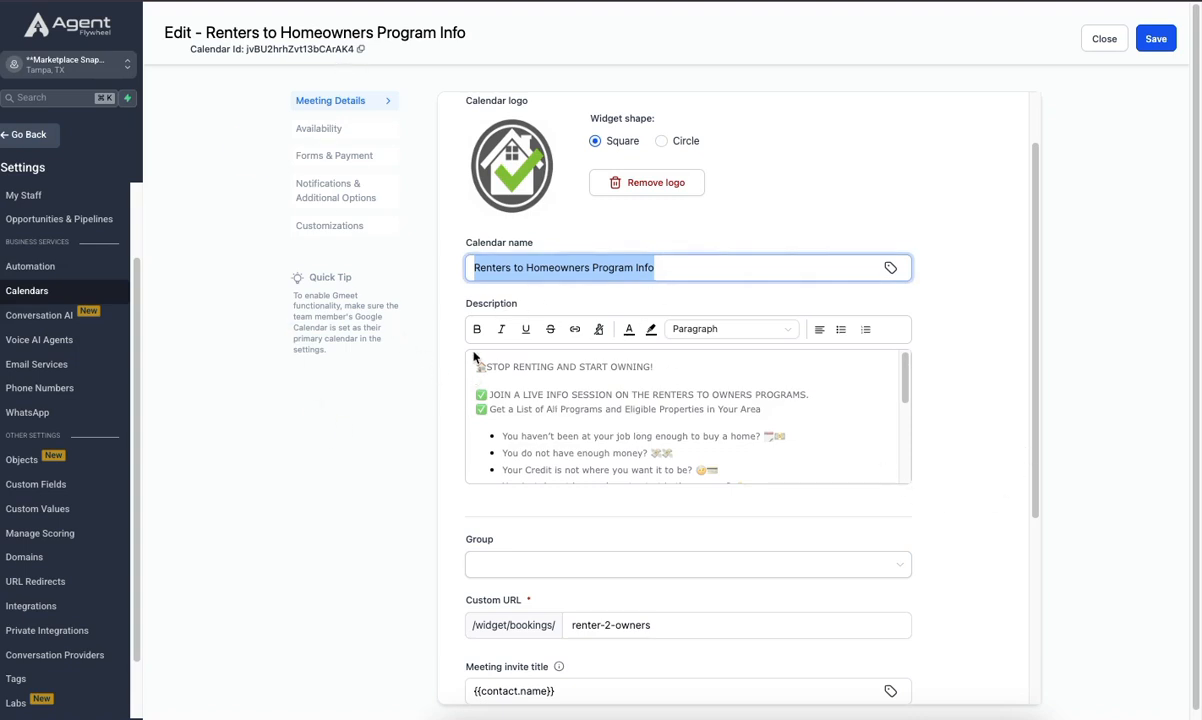
left_click_drag(462, 354, 643, 409)
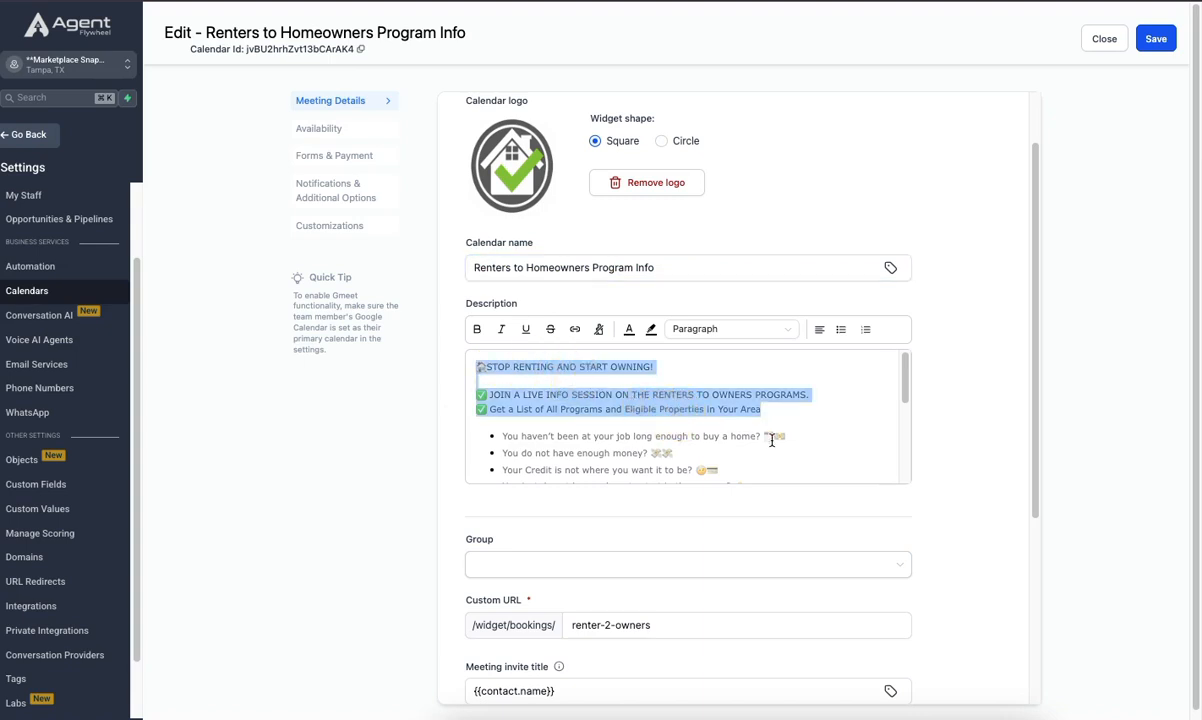
scroll(765, 437, "down", 2)
scroll(755, 435, "down", 6)
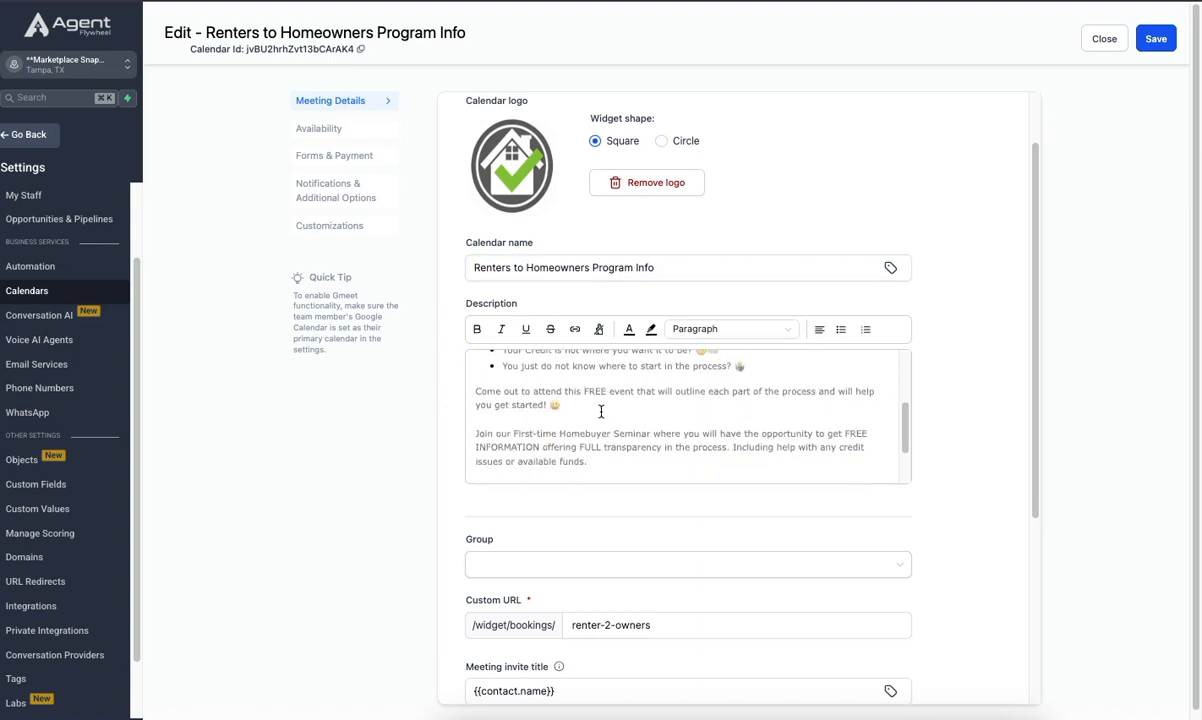
scroll(775, 410, "down", 2)
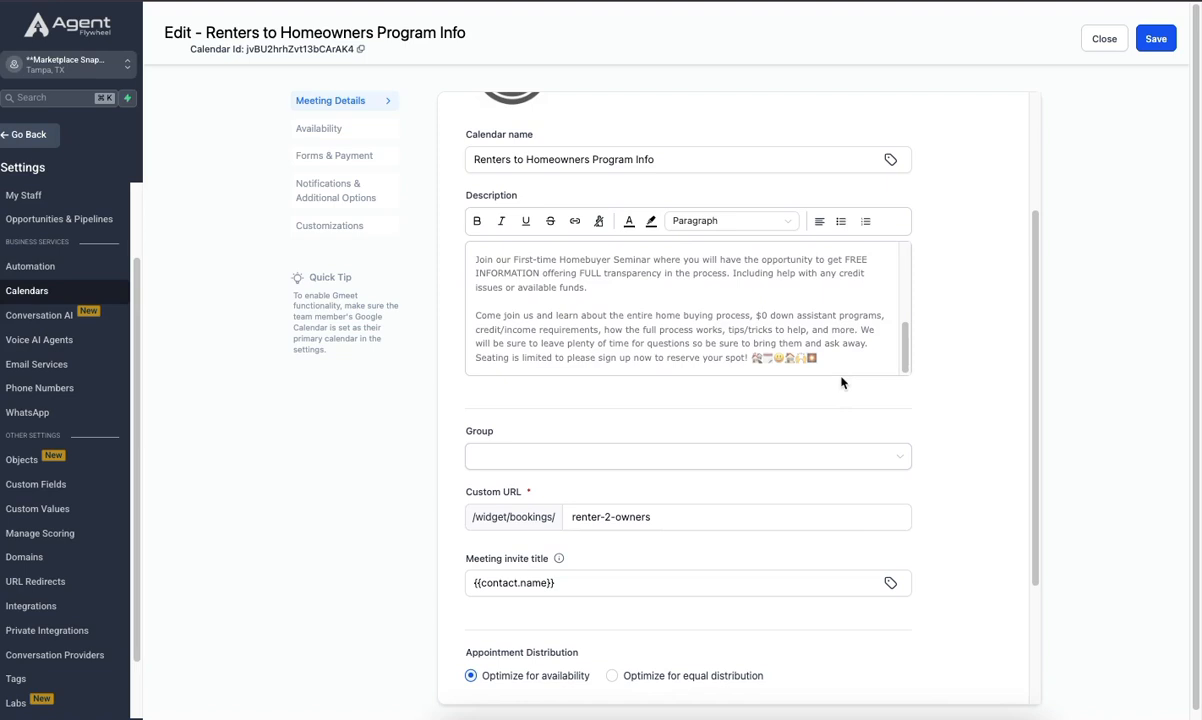
scroll(845, 360, "up", 10)
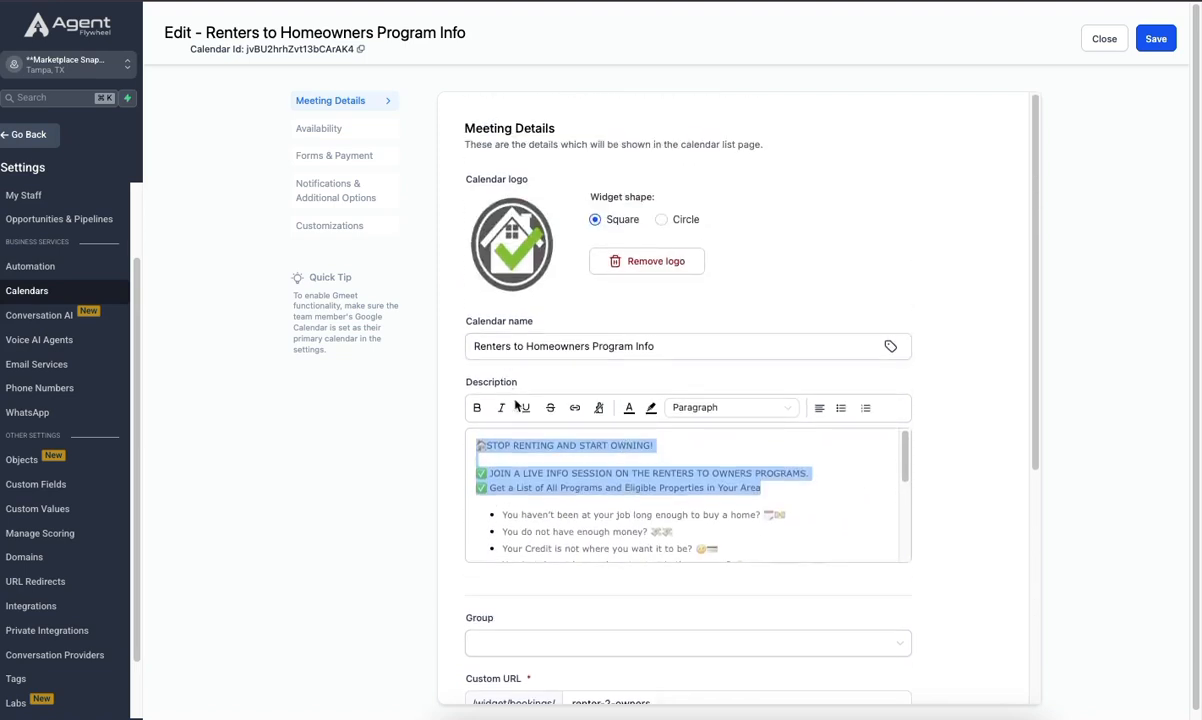
scroll(490, 385, "down", 1)
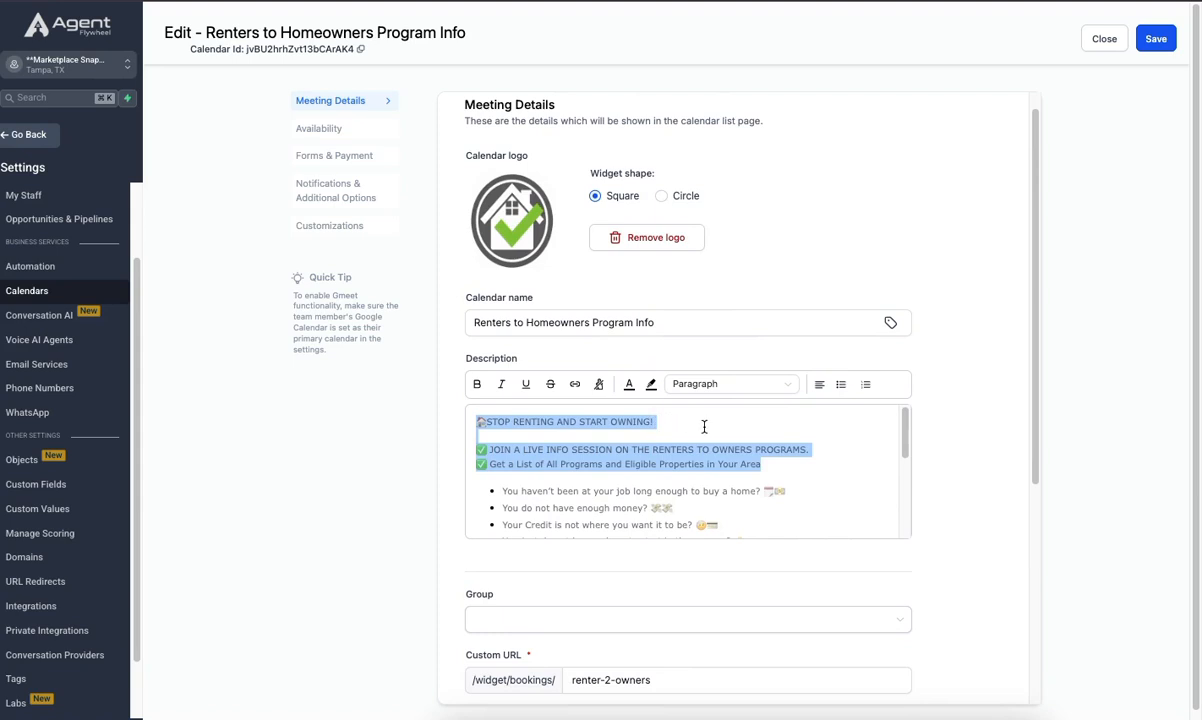
scroll(705, 424, "down", 2)
scroll(700, 450, "up", 3)
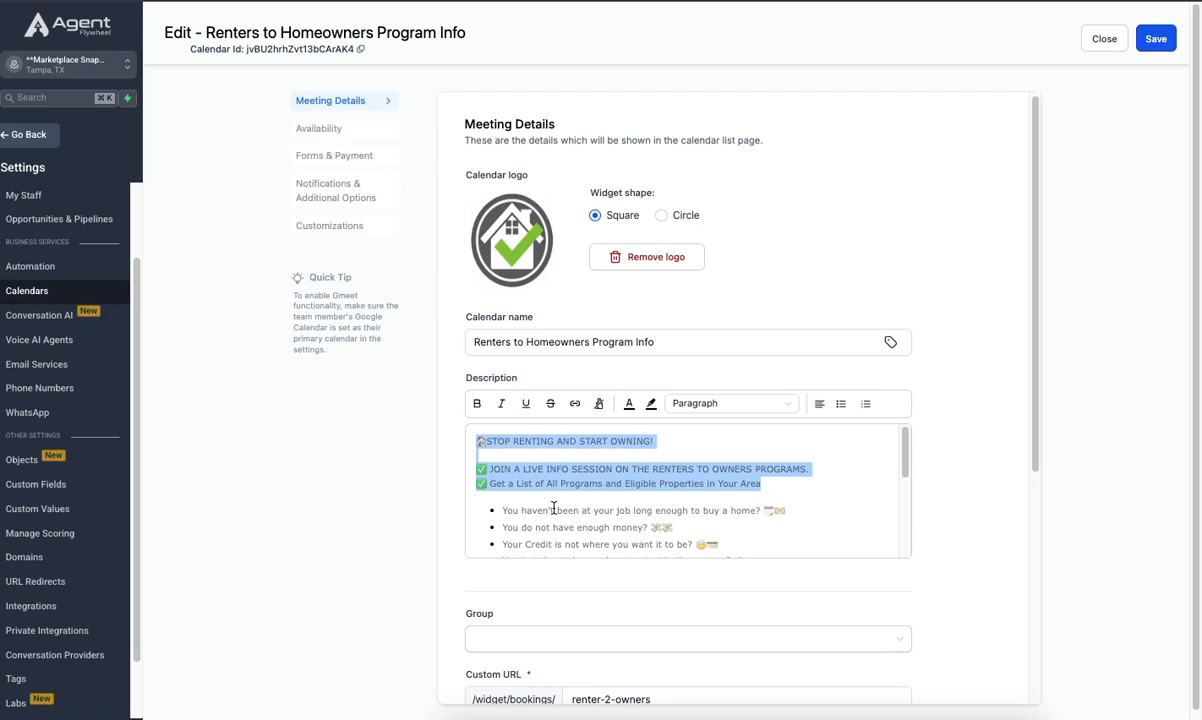
scroll(568, 469, "down", 1)
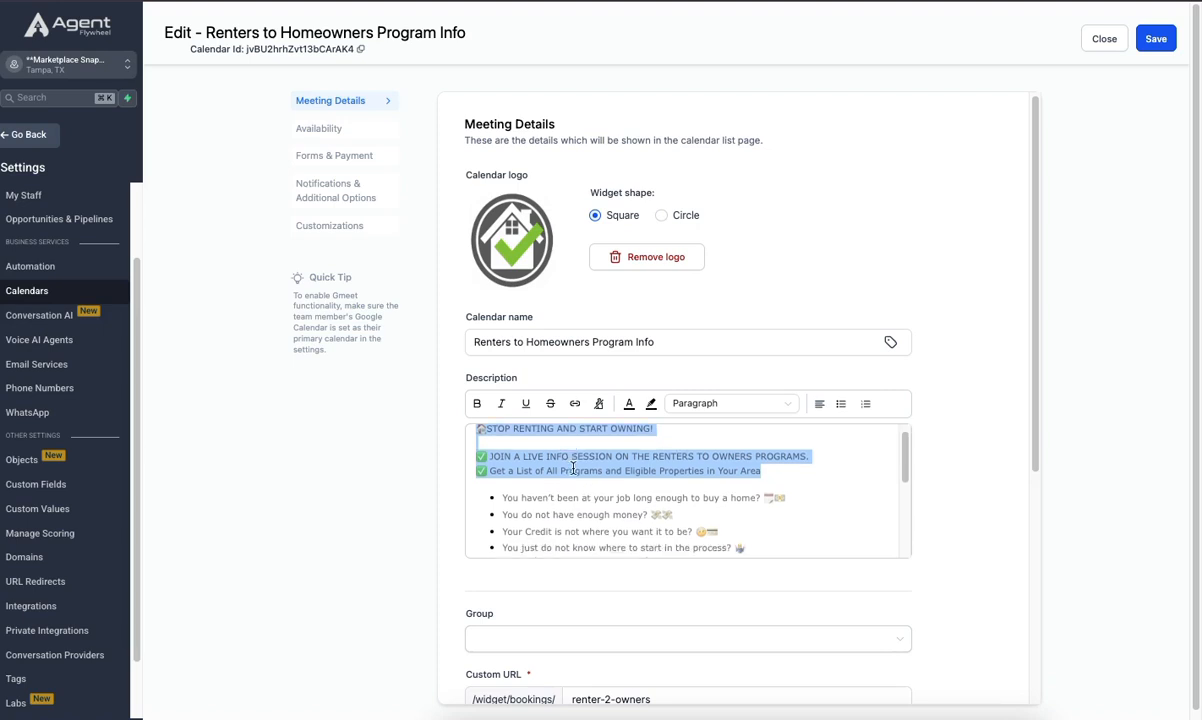
left_click_drag(787, 488, 512, 492)
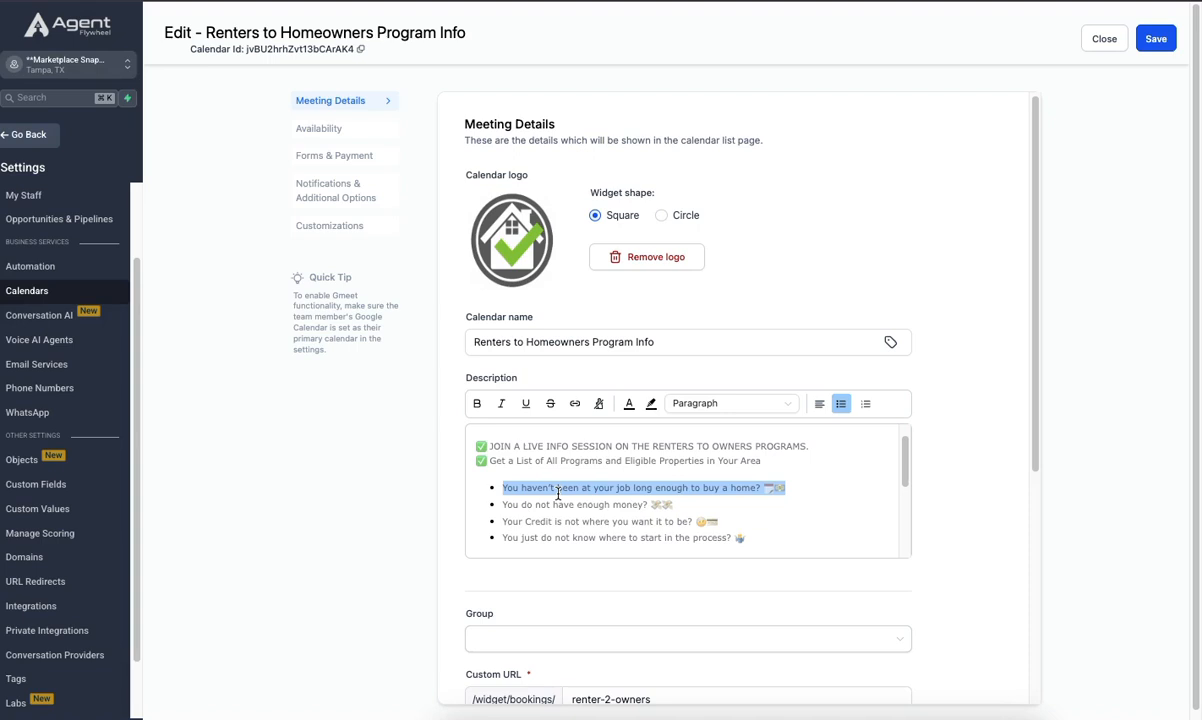
scroll(600, 490, "down", 5)
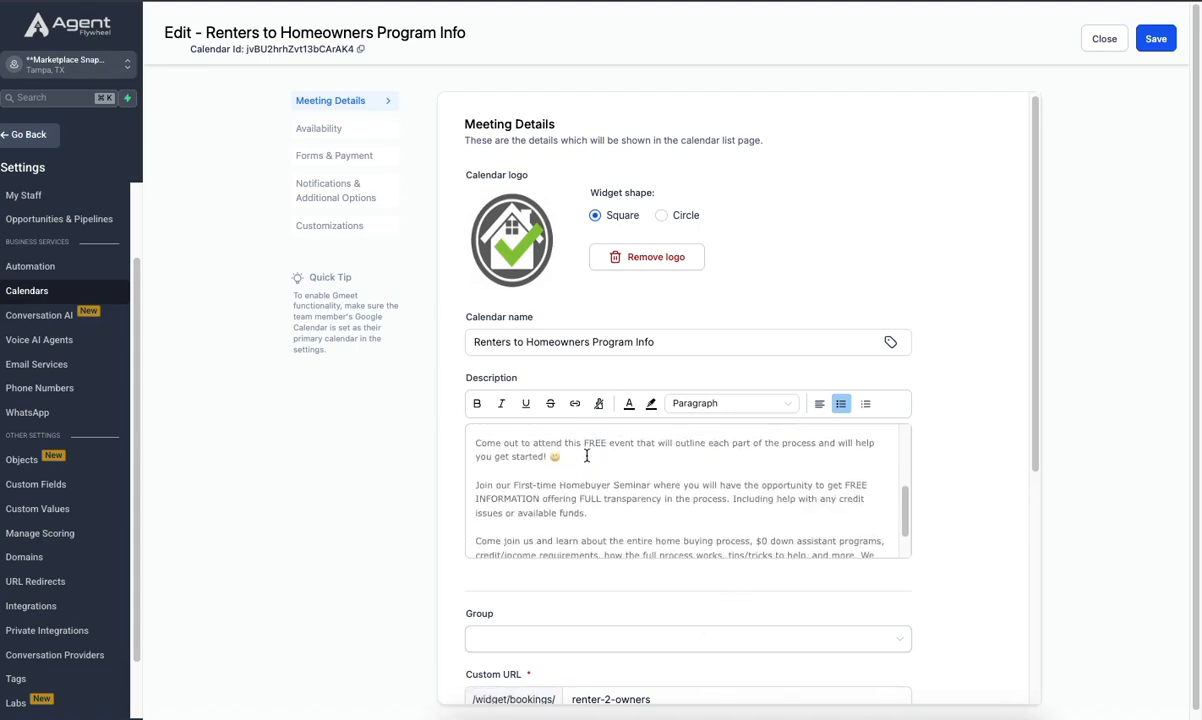
scroll(671, 490, "down", 2)
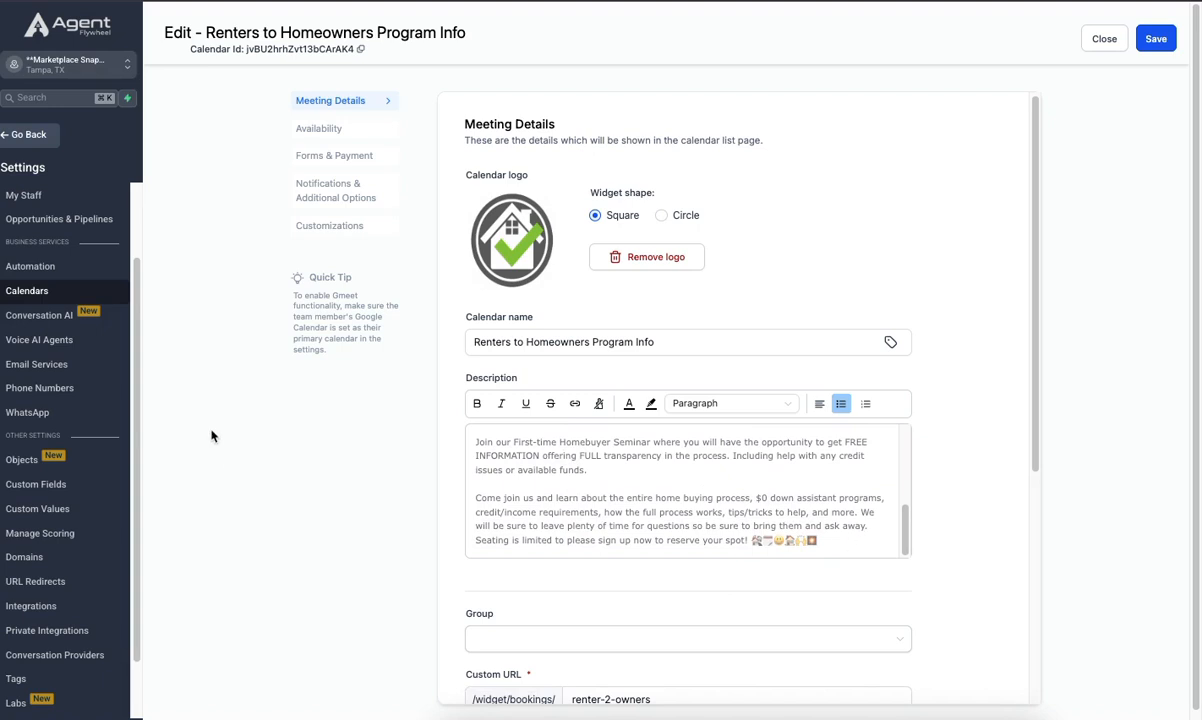
- Assign the available team member to the Renters to Homeowners Program Info calendar
scroll(651, 576, "down", 3)
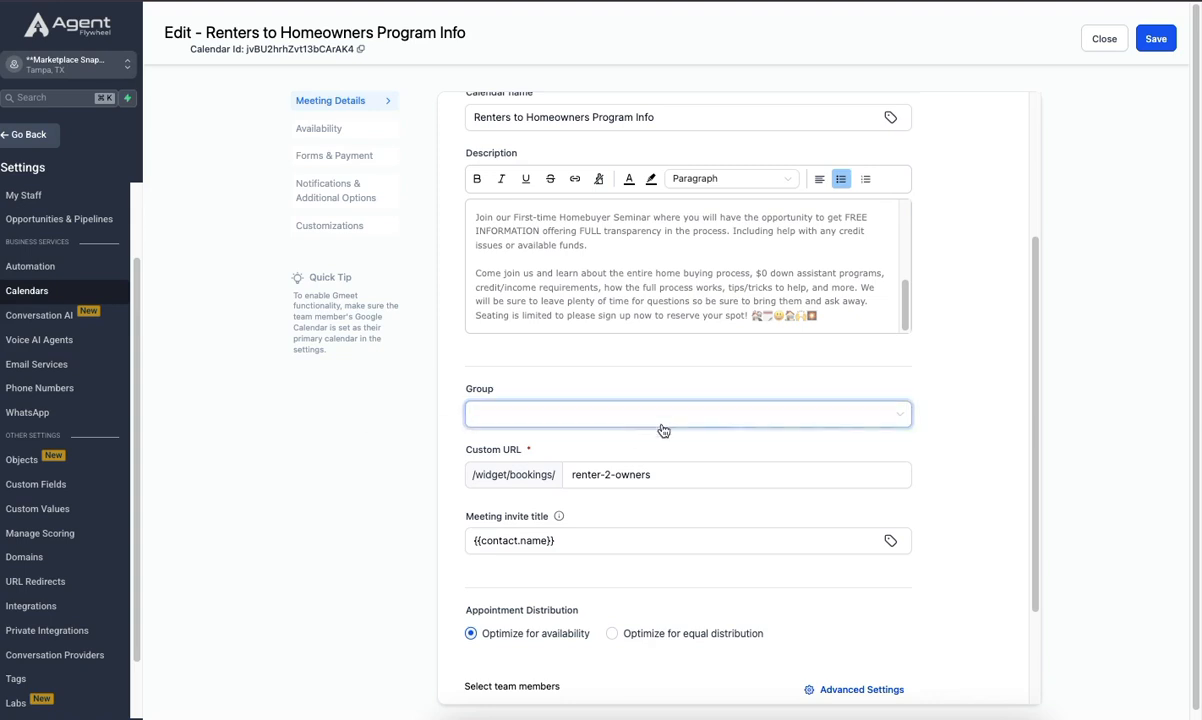
scroll(425, 543, "down", 2)
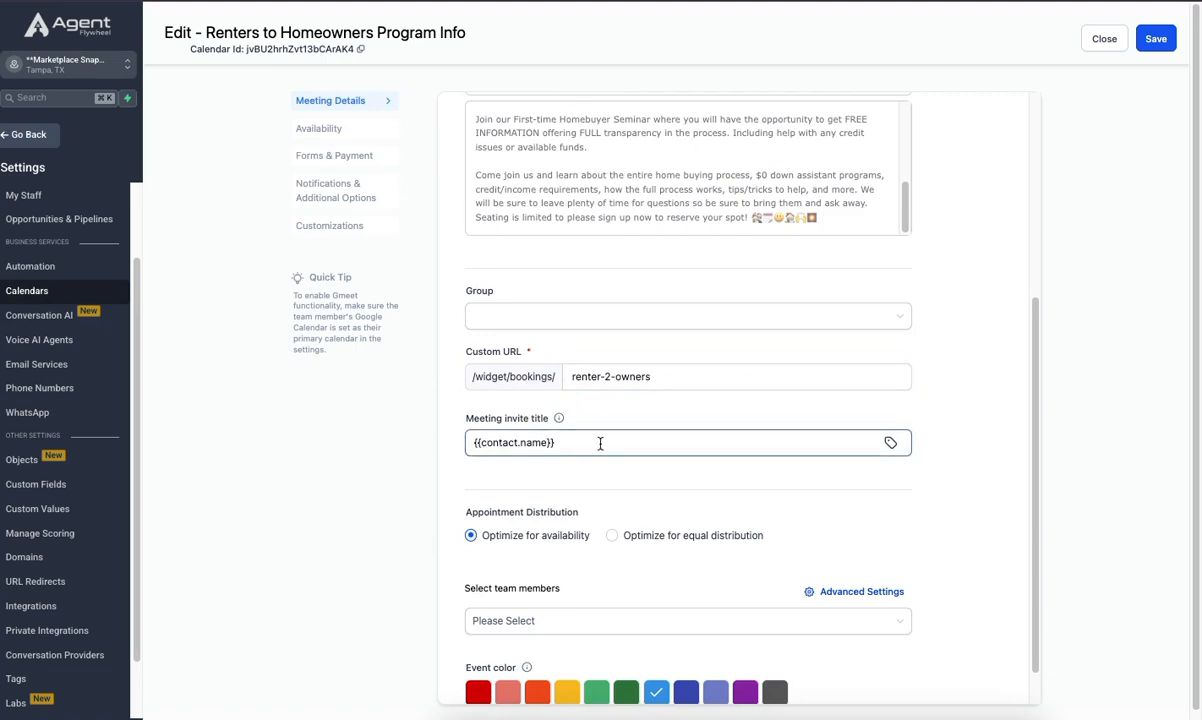
scroll(610, 445, "down", 1)
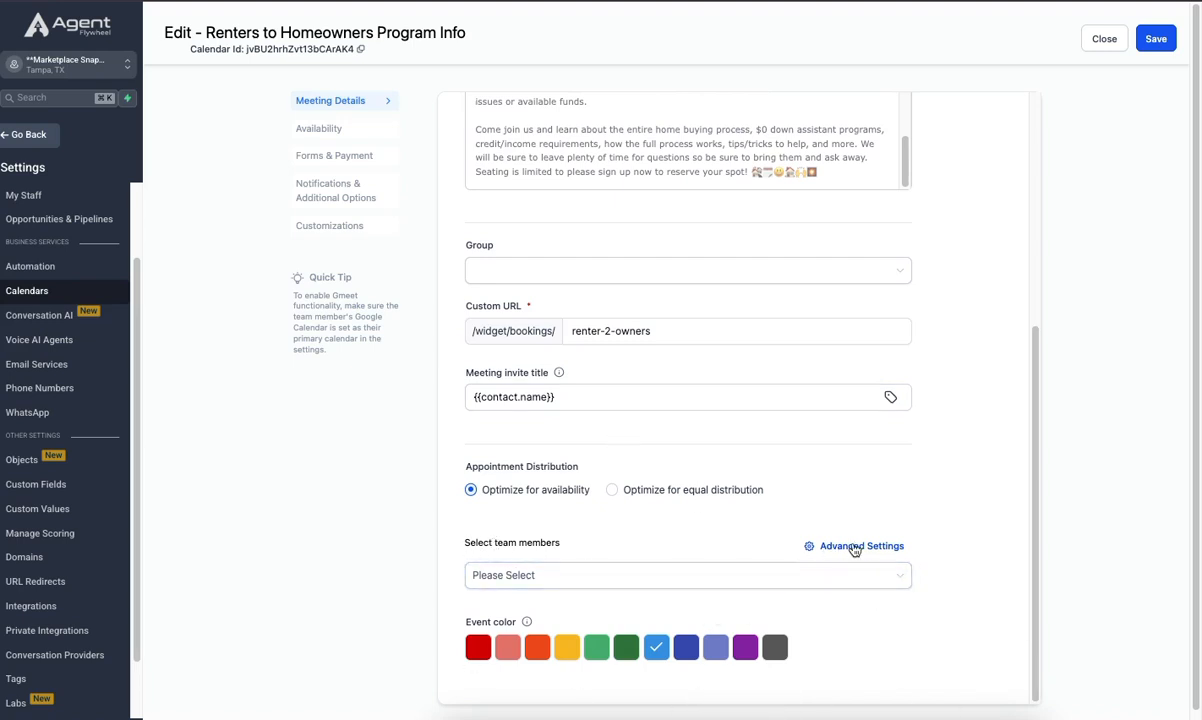
left_click(545, 579)
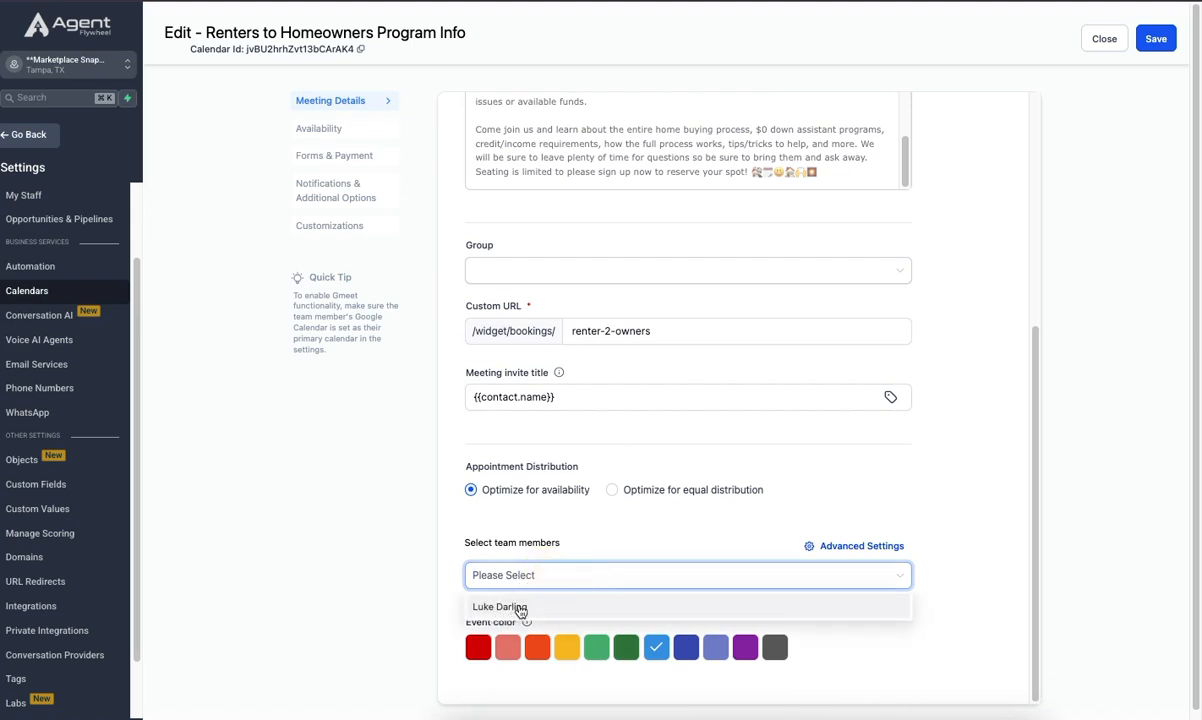
left_click(520, 607)
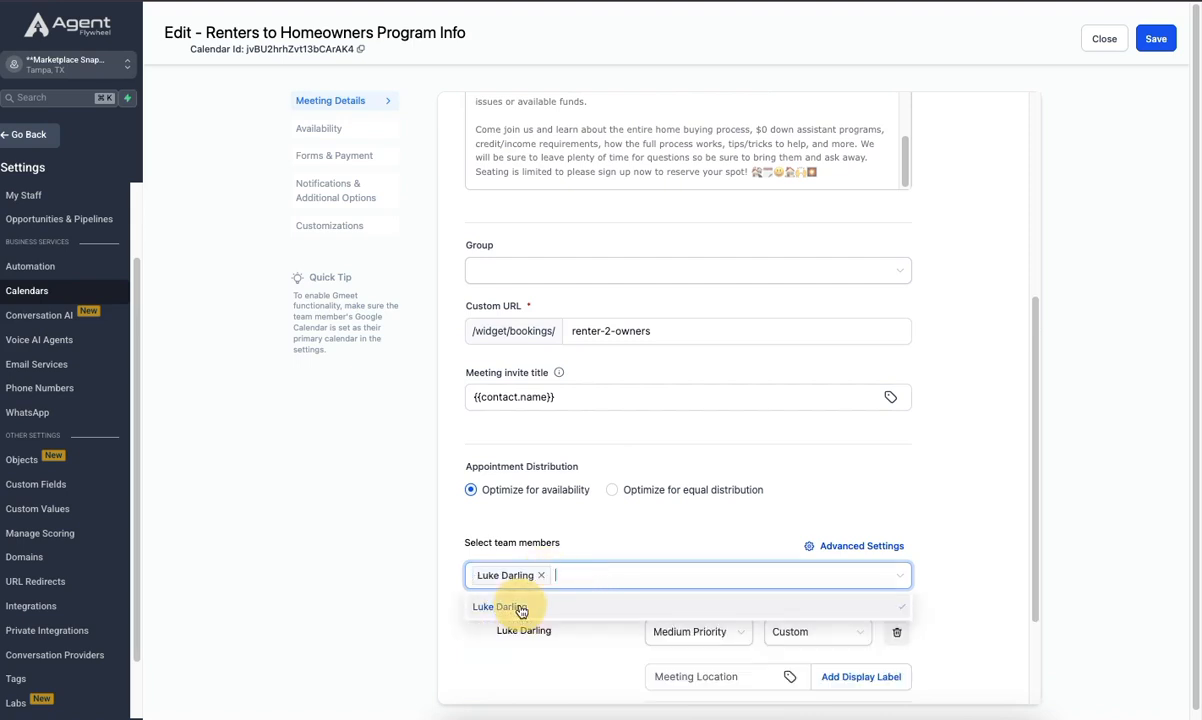
left_click(966, 541)
- Enter the Zoom meeting link as the team member's meeting location, keeping the location type Custom
scroll(975, 520, "down", 3)
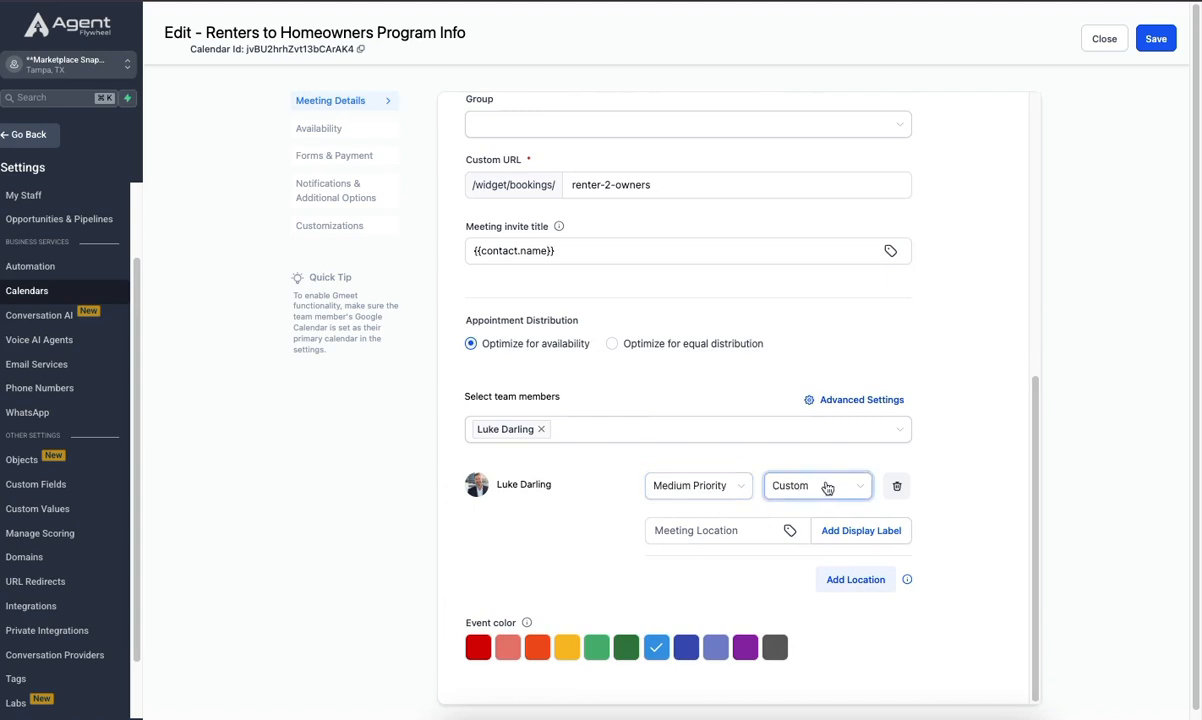
left_click(830, 490)
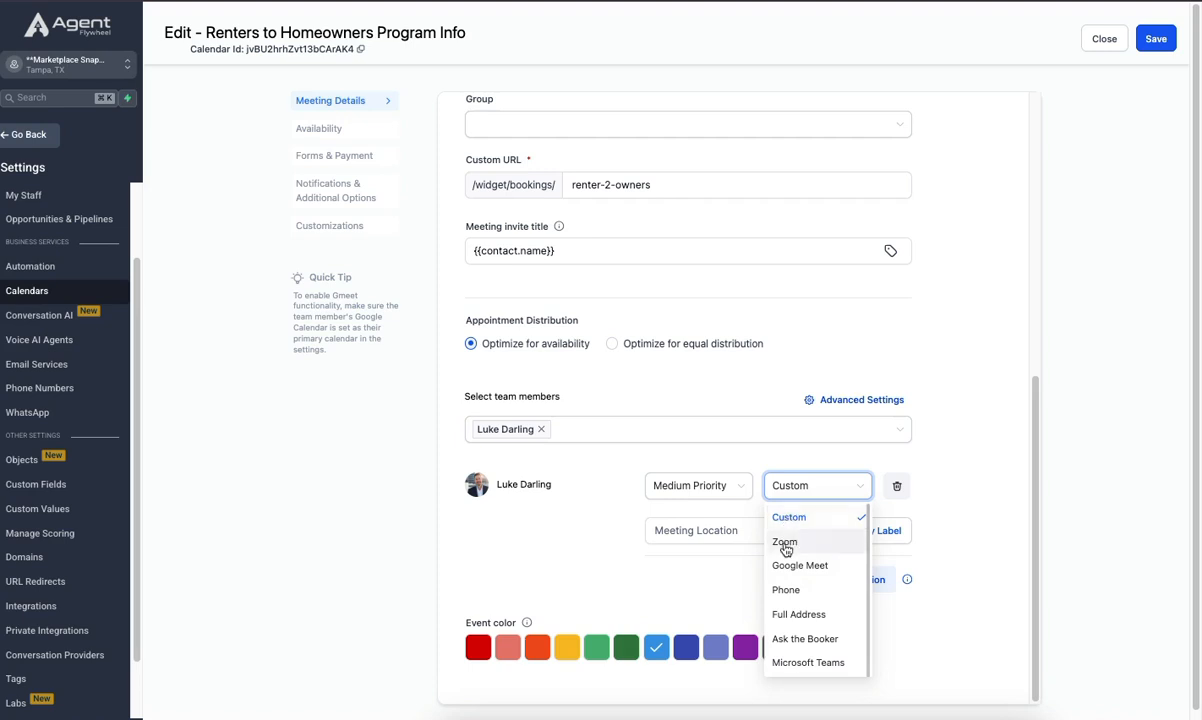
left_click(967, 505)
left_click(691, 531)
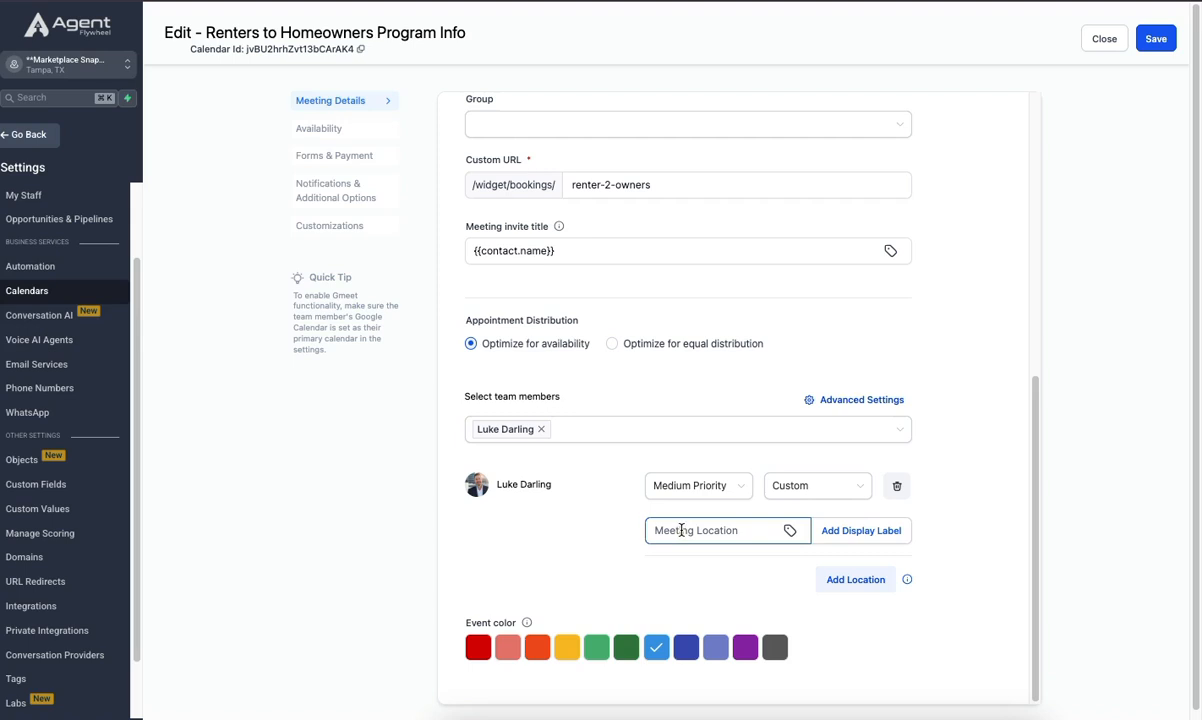
type("vv")
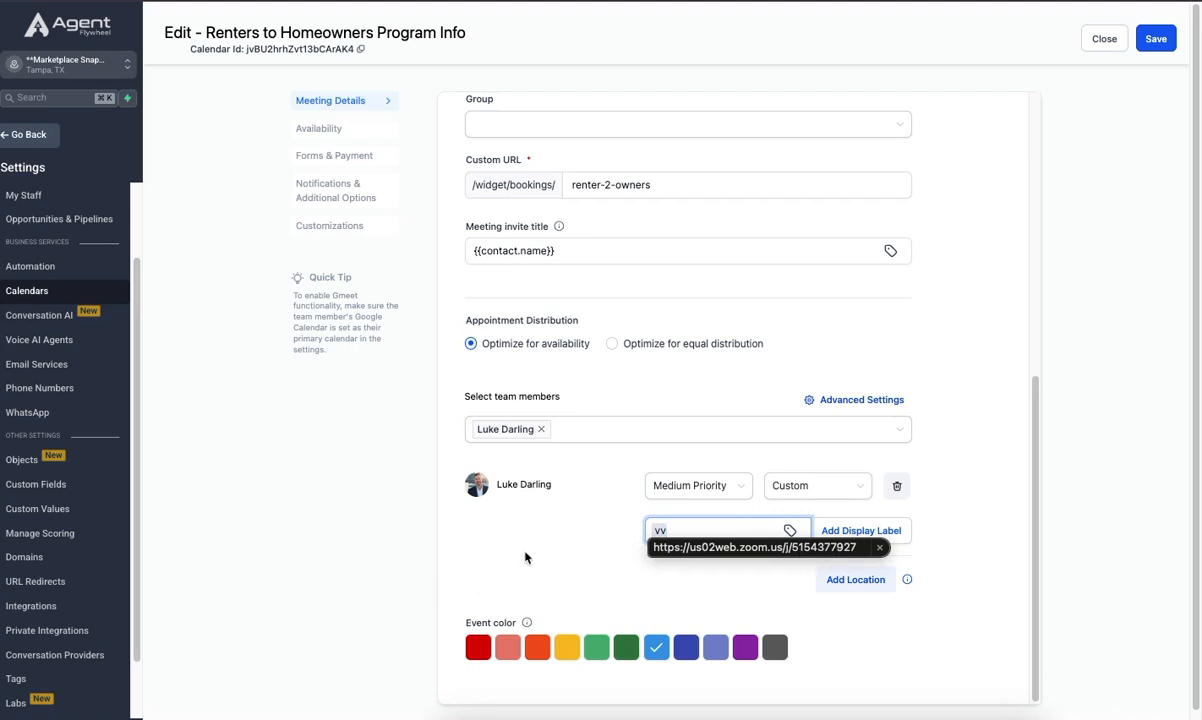
left_click_drag(536, 558, 773, 524)
left_click(806, 493)
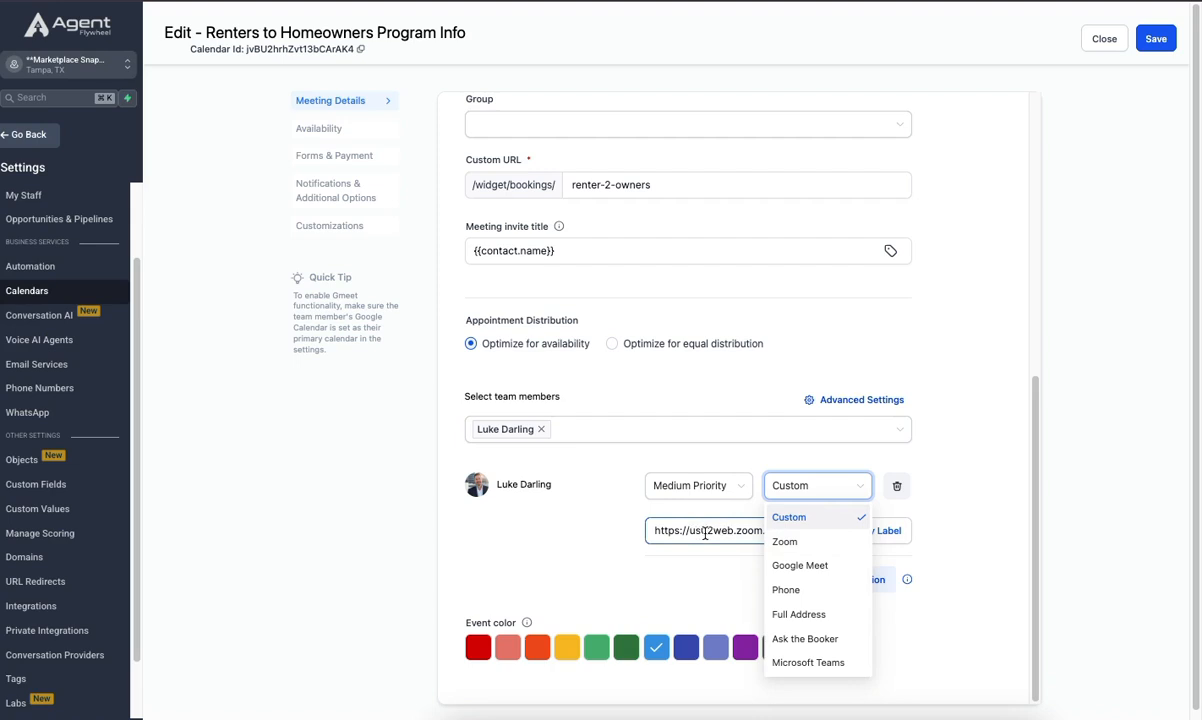
left_click(706, 533)
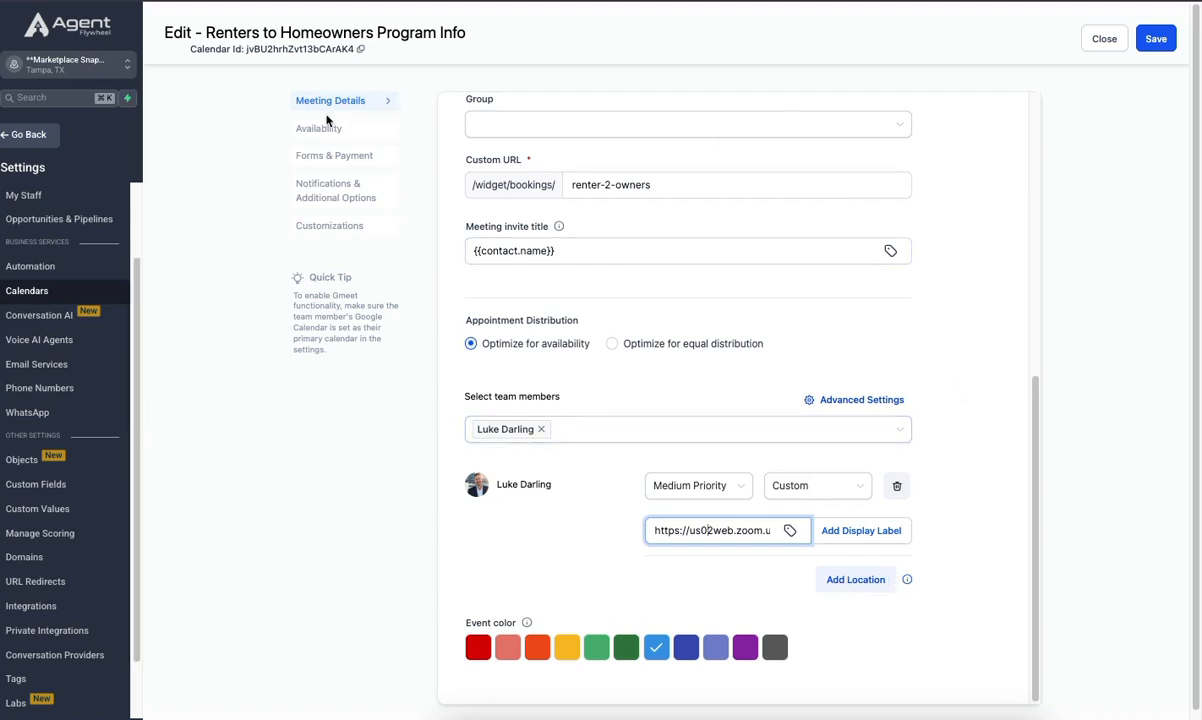
- Start adding date-specific hours to the calendar's availability and choose January 28, 2025
scroll(850, 235, "up", 1)
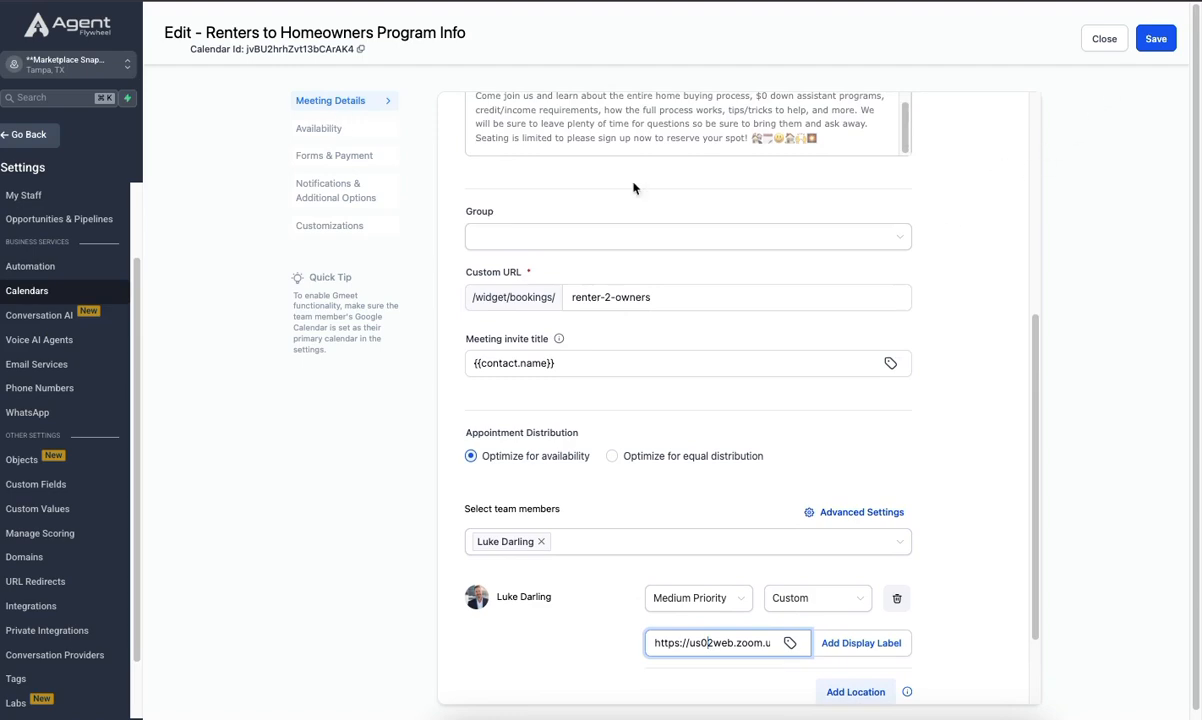
scroll(640, 208, "up", 4)
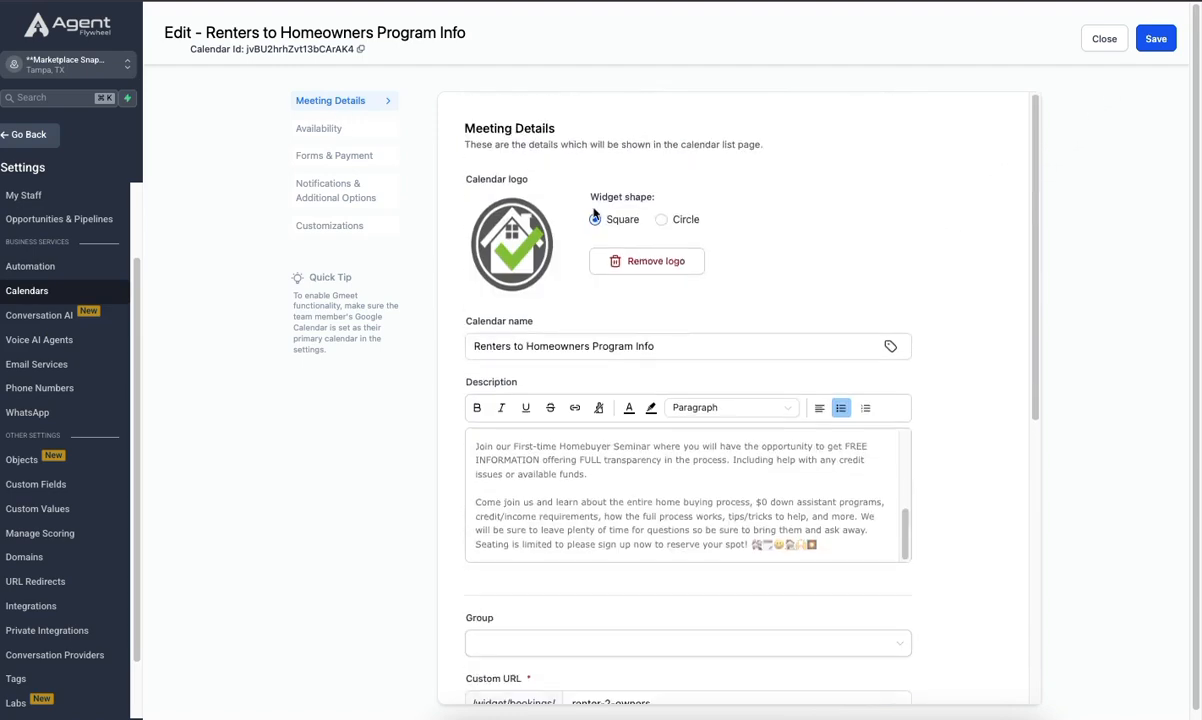
left_click(321, 129)
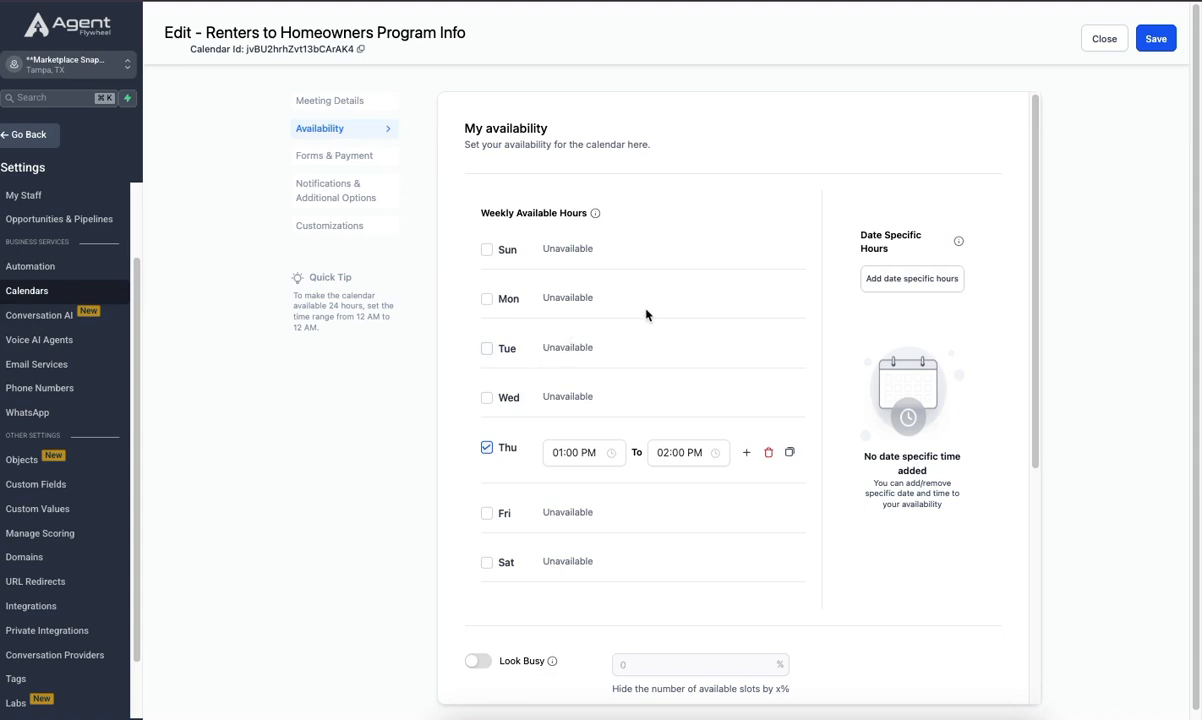
left_click(888, 281)
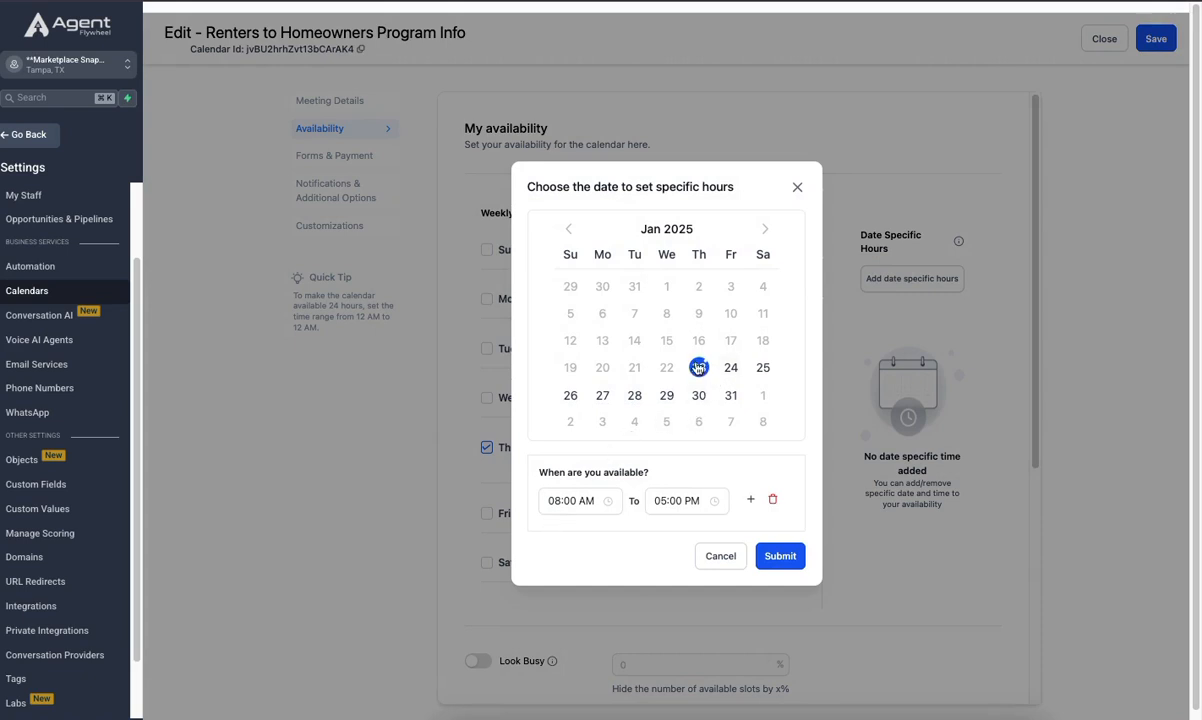
left_click(548, 500)
left_click(633, 398)
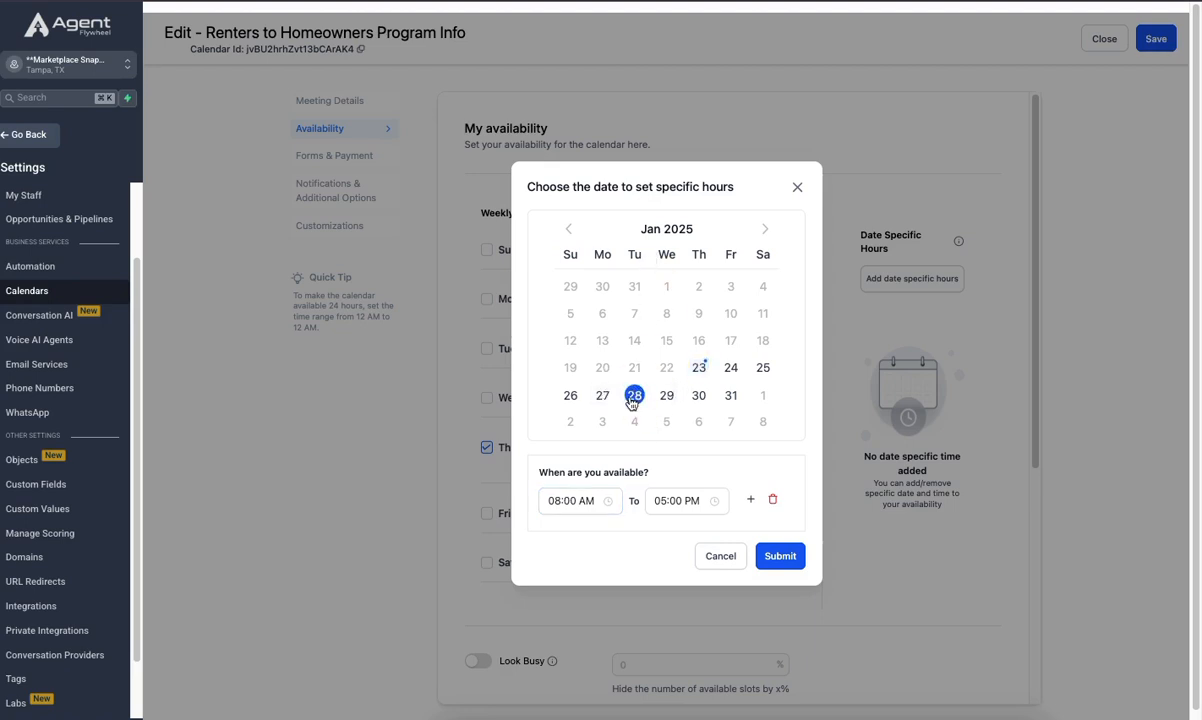
- Try date-specific hours of 07:00 PM to 07:30 PM for the chosen date, closing the dialog without submitting them
left_click(558, 500)
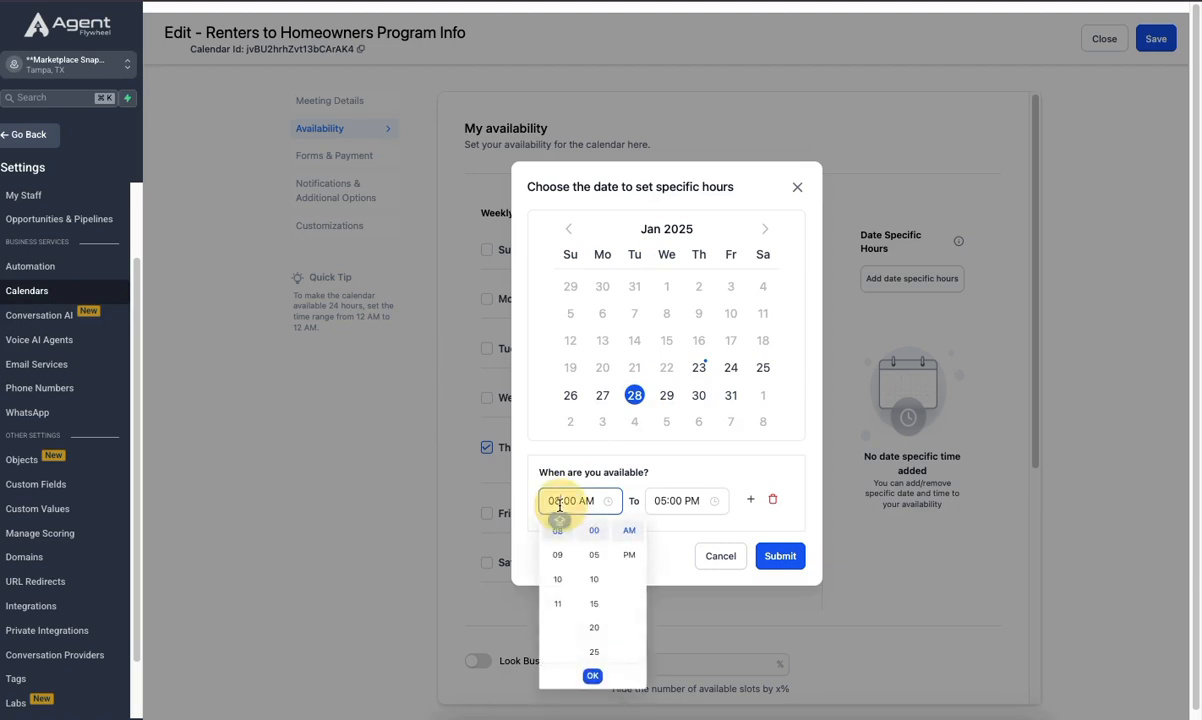
scroll(557, 582, "up", 2)
left_click(557, 580)
left_click(629, 555)
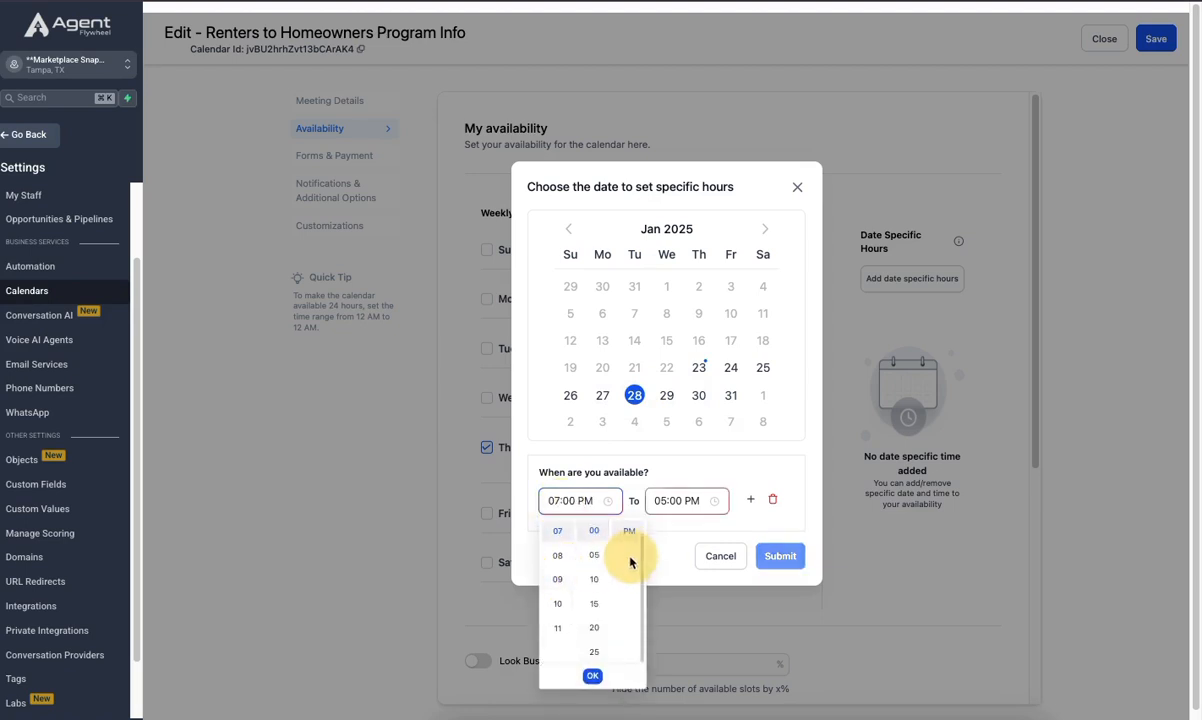
left_click(665, 500)
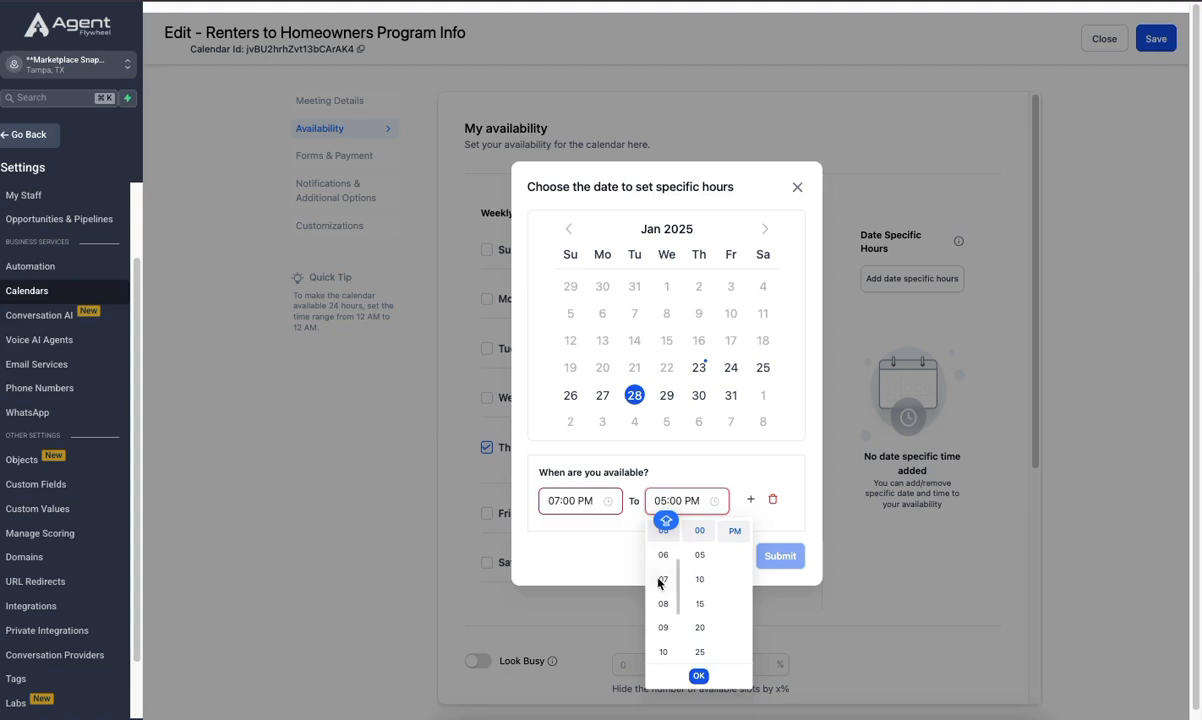
left_click(665, 582)
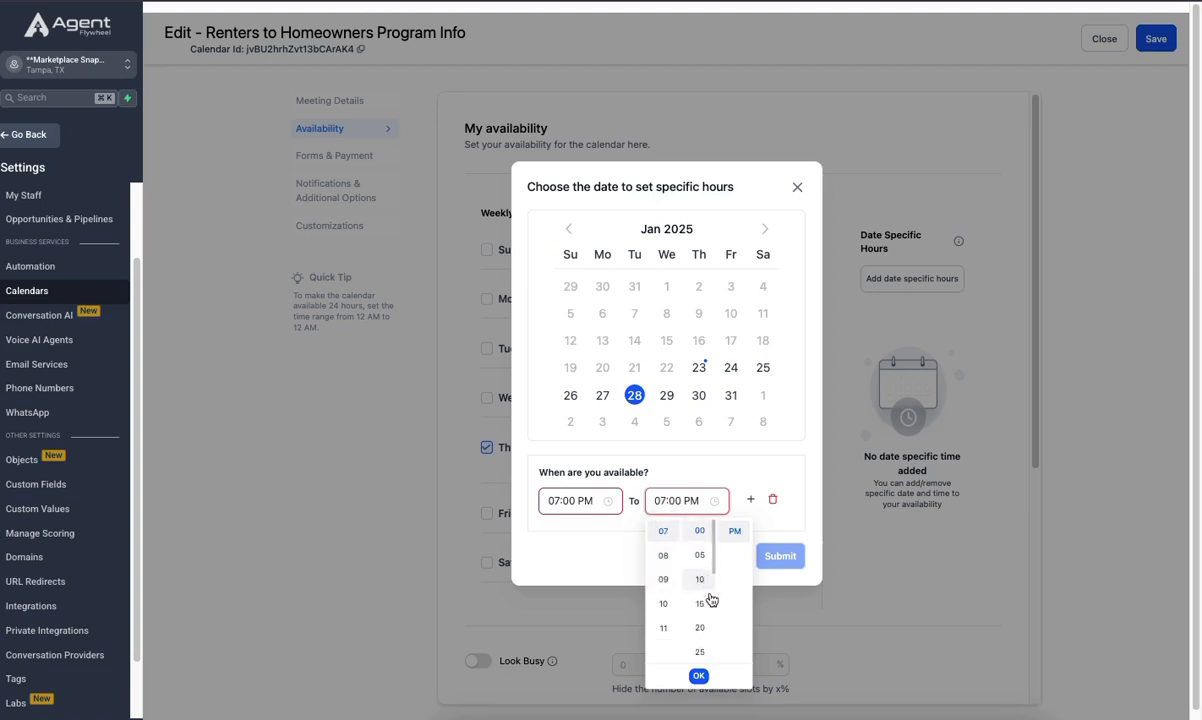
scroll(703, 638, "down", 2)
left_click(701, 638)
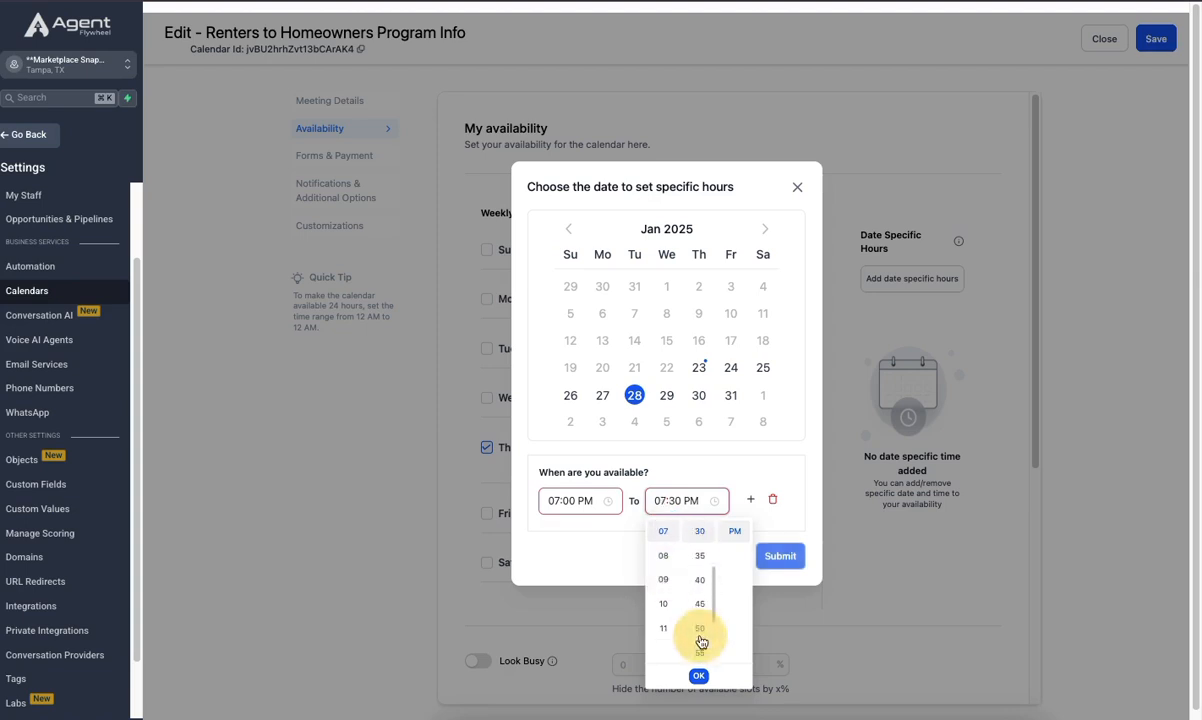
left_click(813, 538)
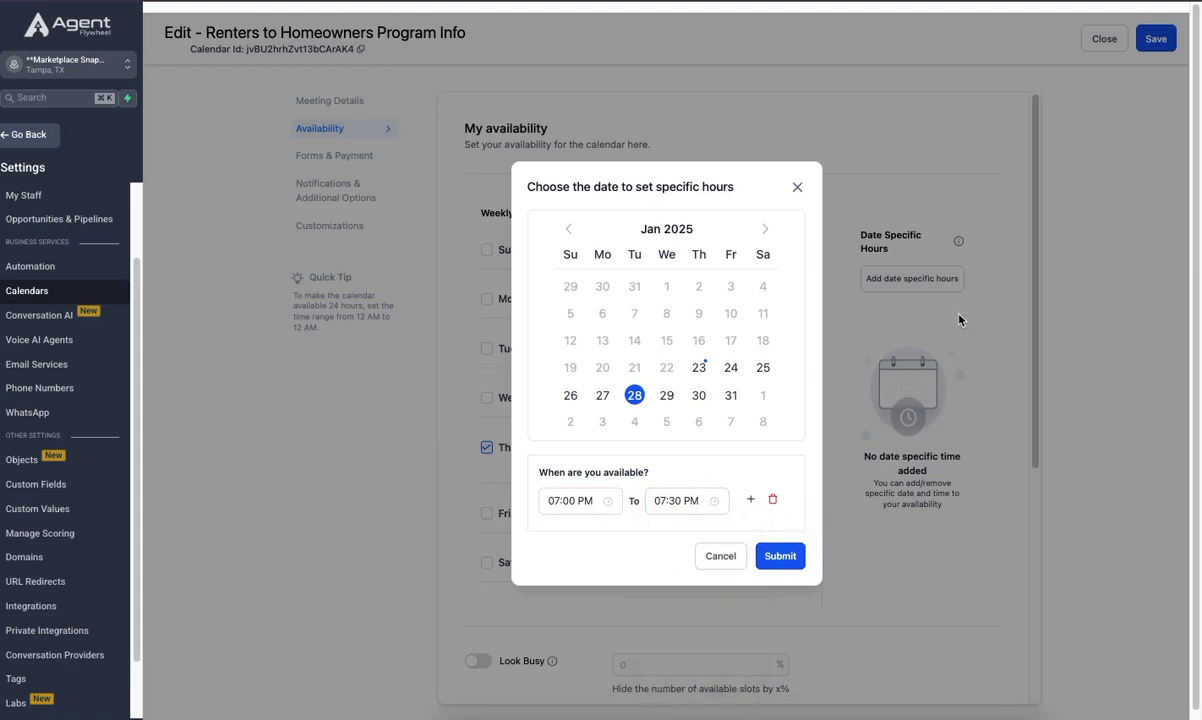
left_click(796, 189)
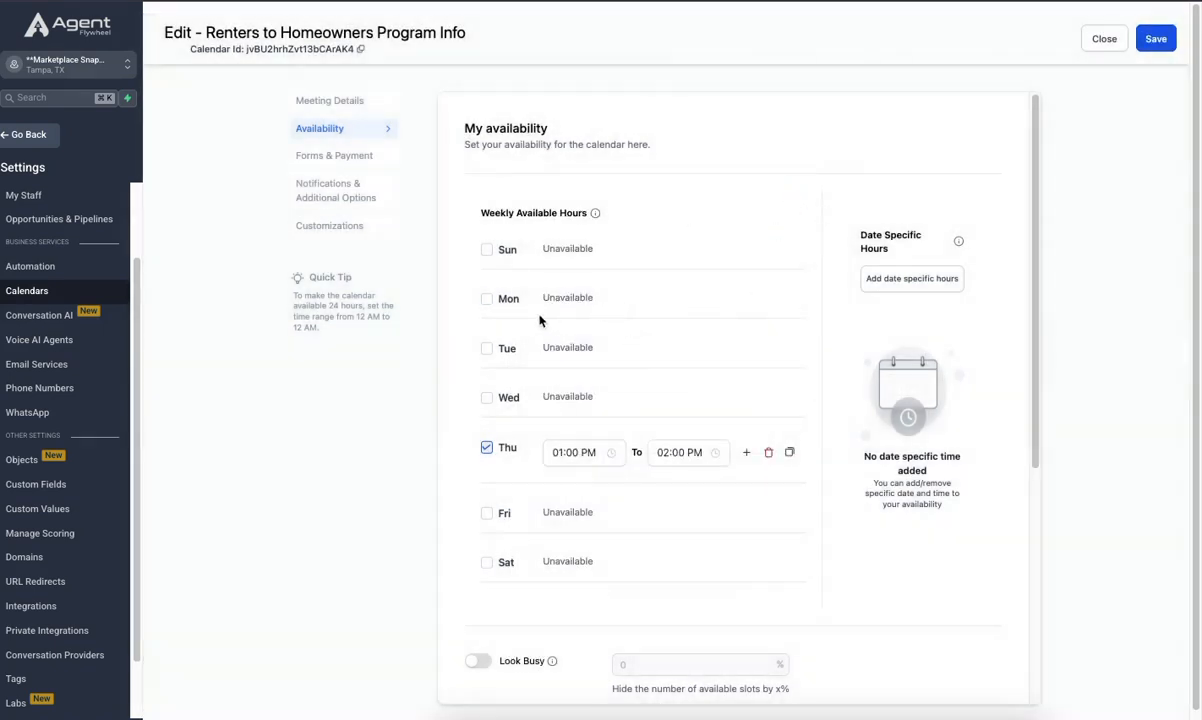
- Enable Monday, Tuesday, Wednesday and Friday in the calendar's weekly available hours
left_click(487, 301)
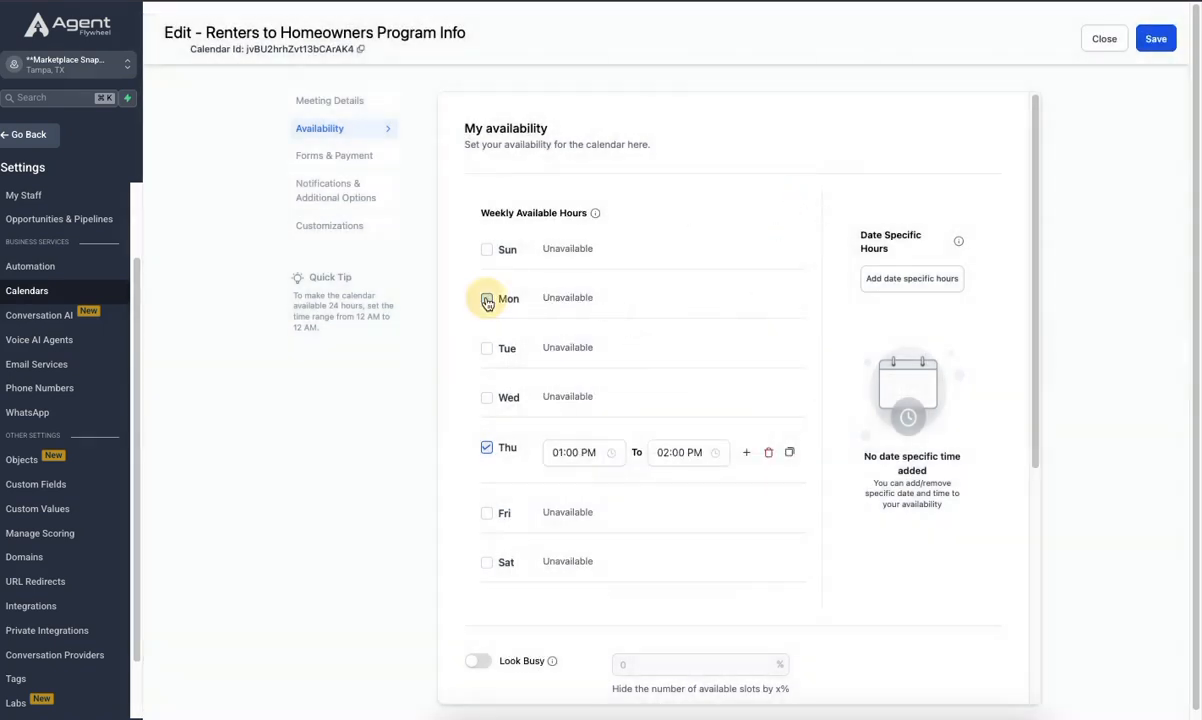
left_click(487, 364)
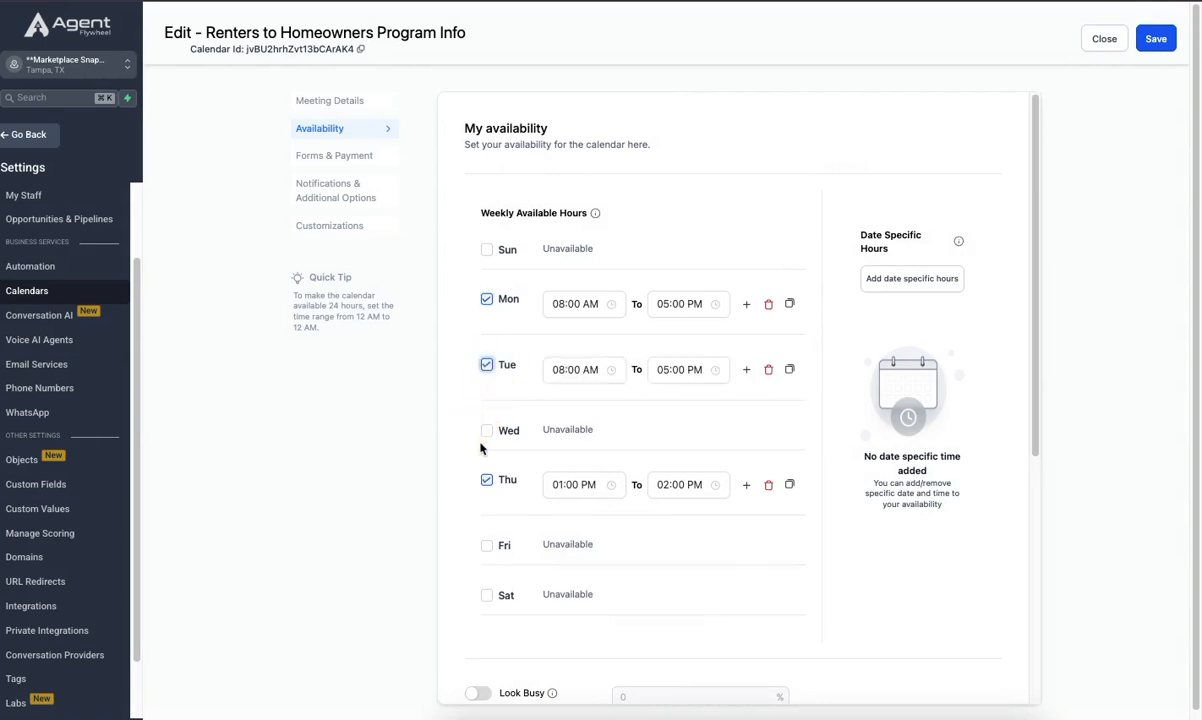
left_click(487, 431)
left_click(487, 562)
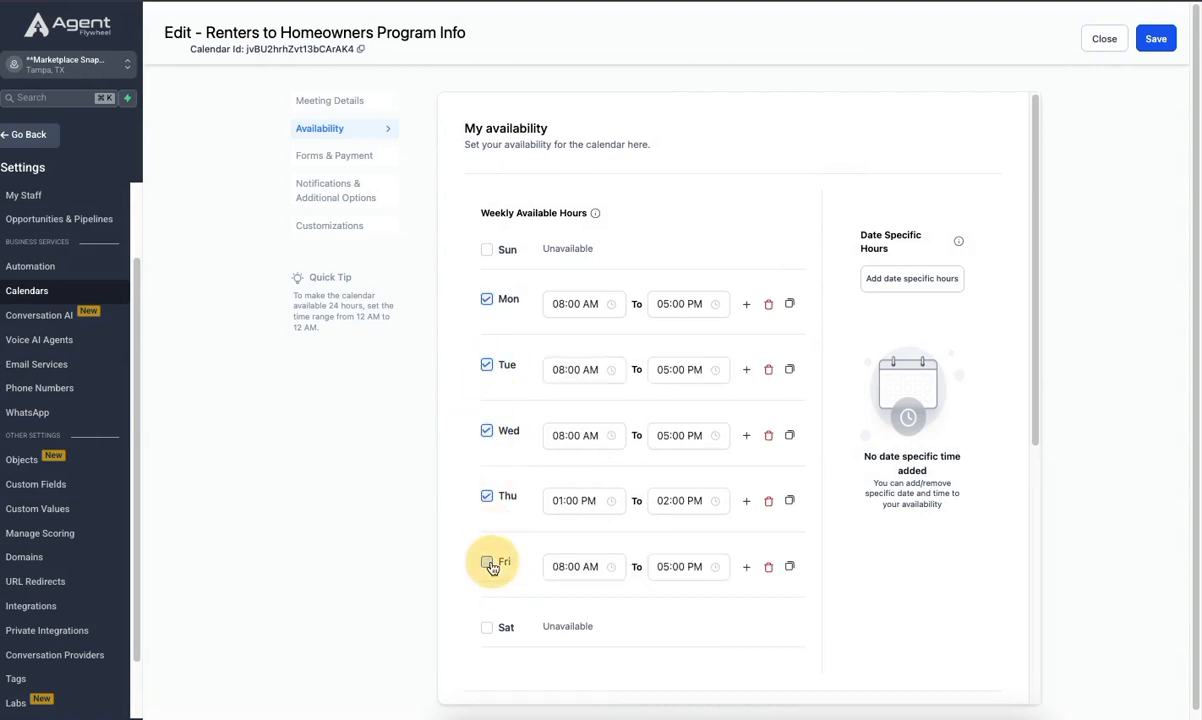
- Set Monday's availability start time to 12:00 PM
left_click(561, 304)
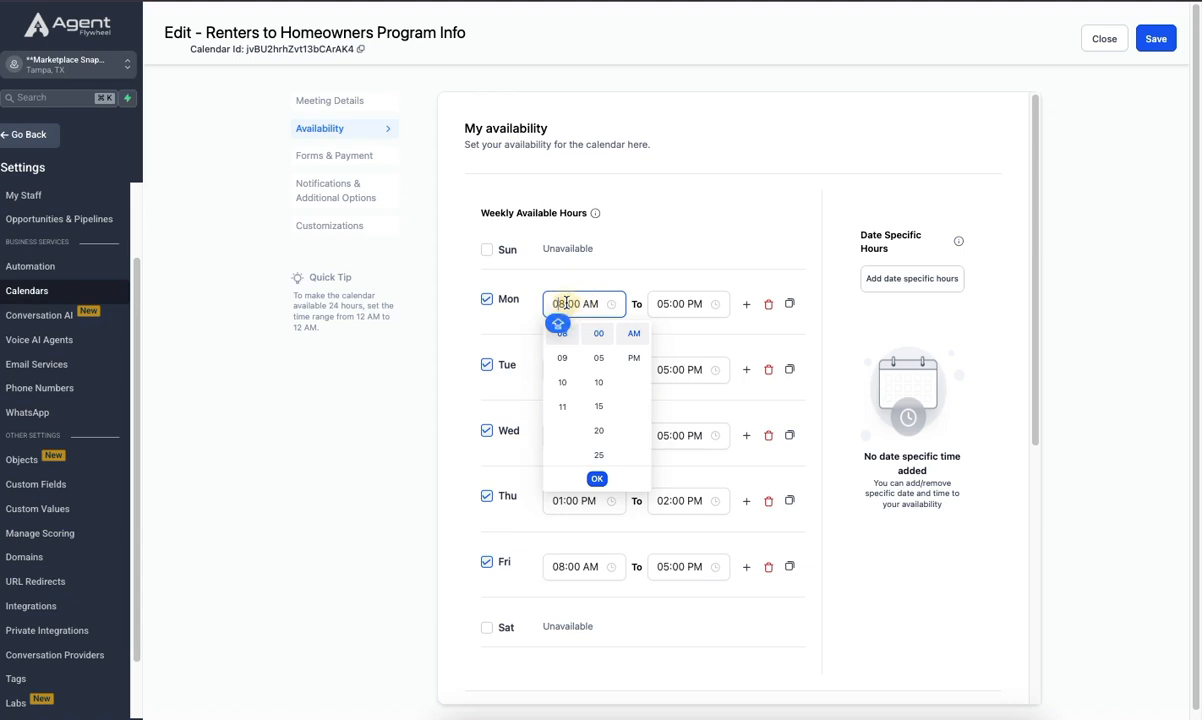
scroll(561, 408, "up", 3)
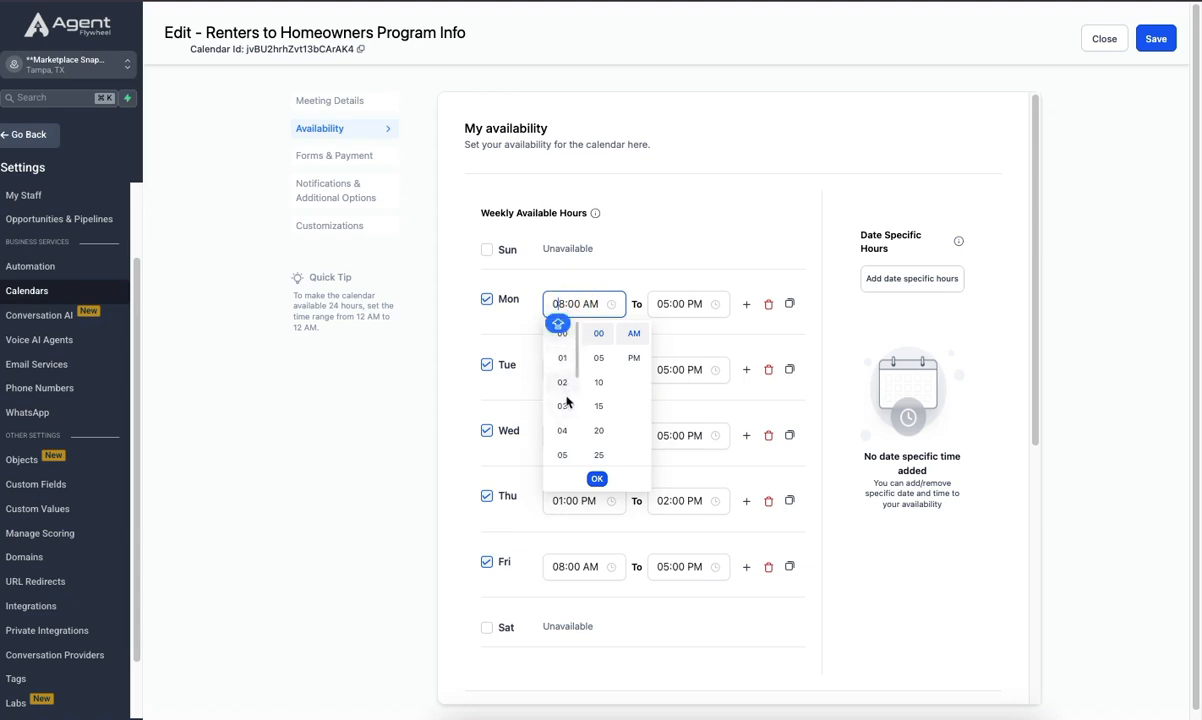
left_click(562, 333)
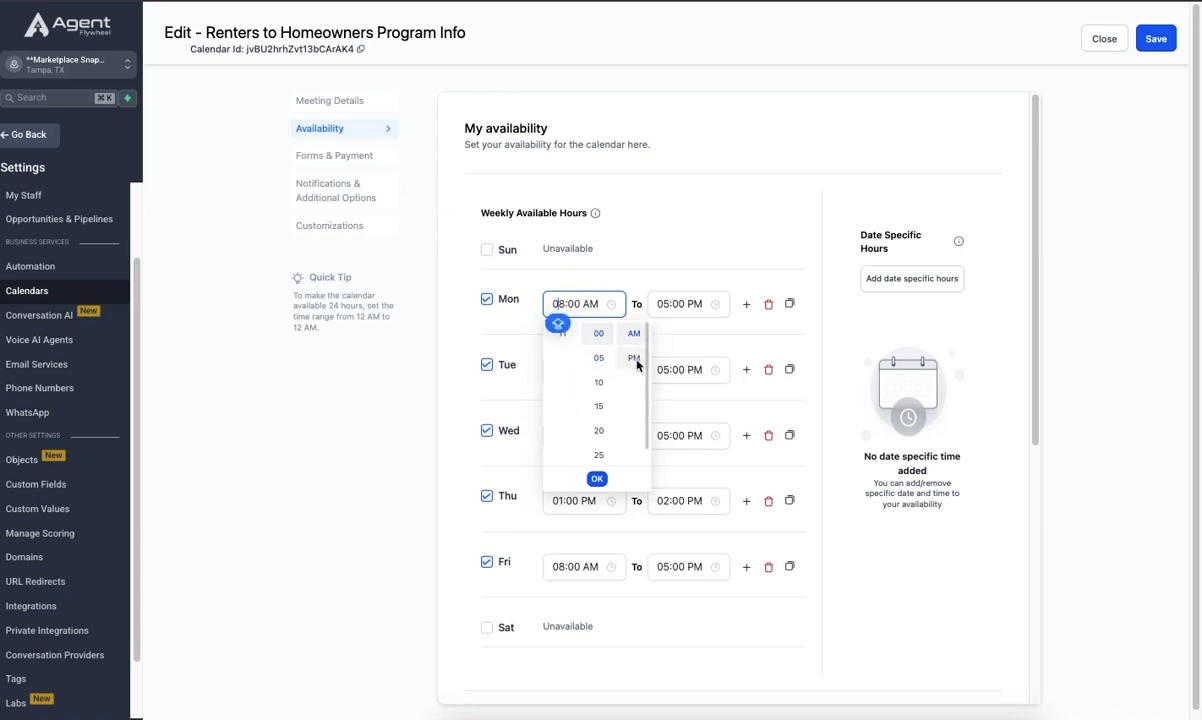
left_click(634, 357)
- Set Monday's availability end time to 12:30 PM
left_click(667, 304)
scroll(667, 350, "up", 2)
left_click(667, 358)
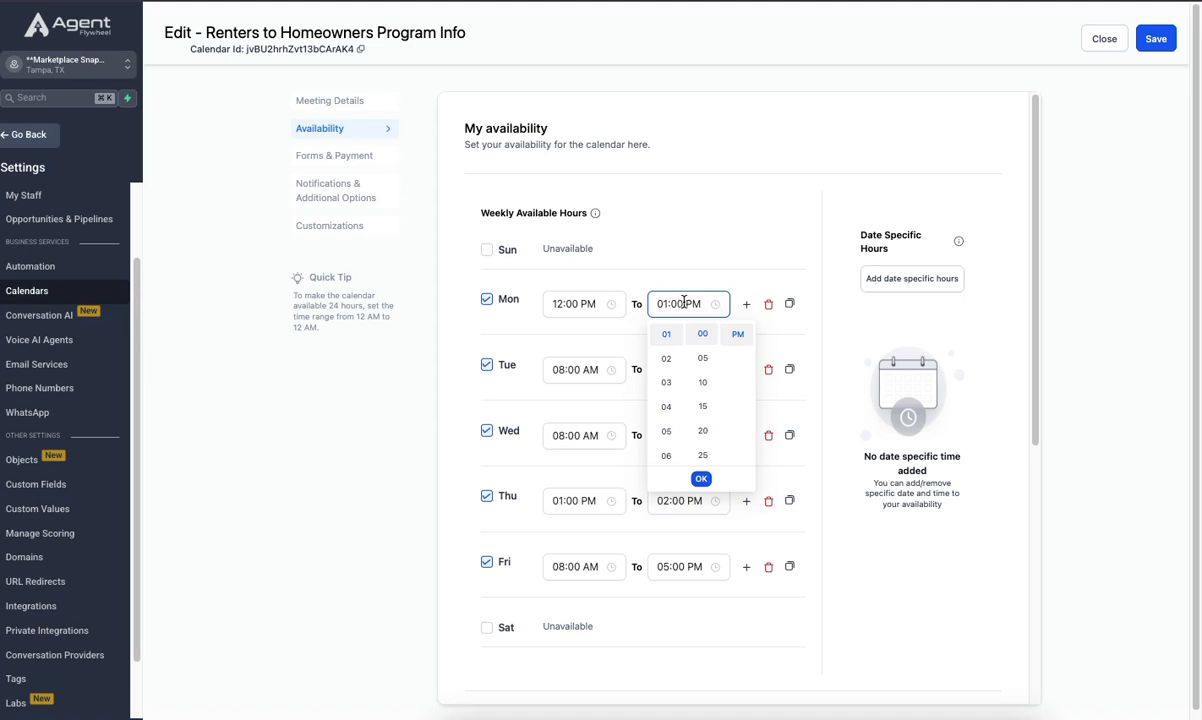
scroll(668, 352, "up", 1)
left_click(670, 335)
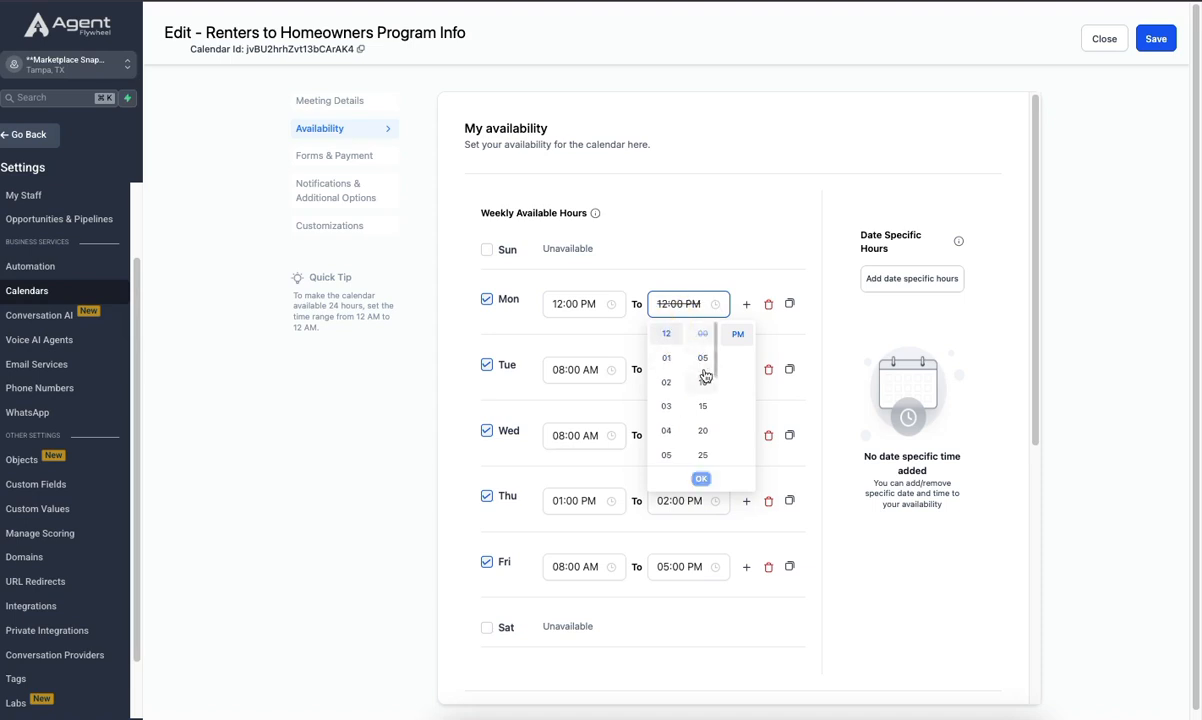
scroll(702, 380, "down", 2)
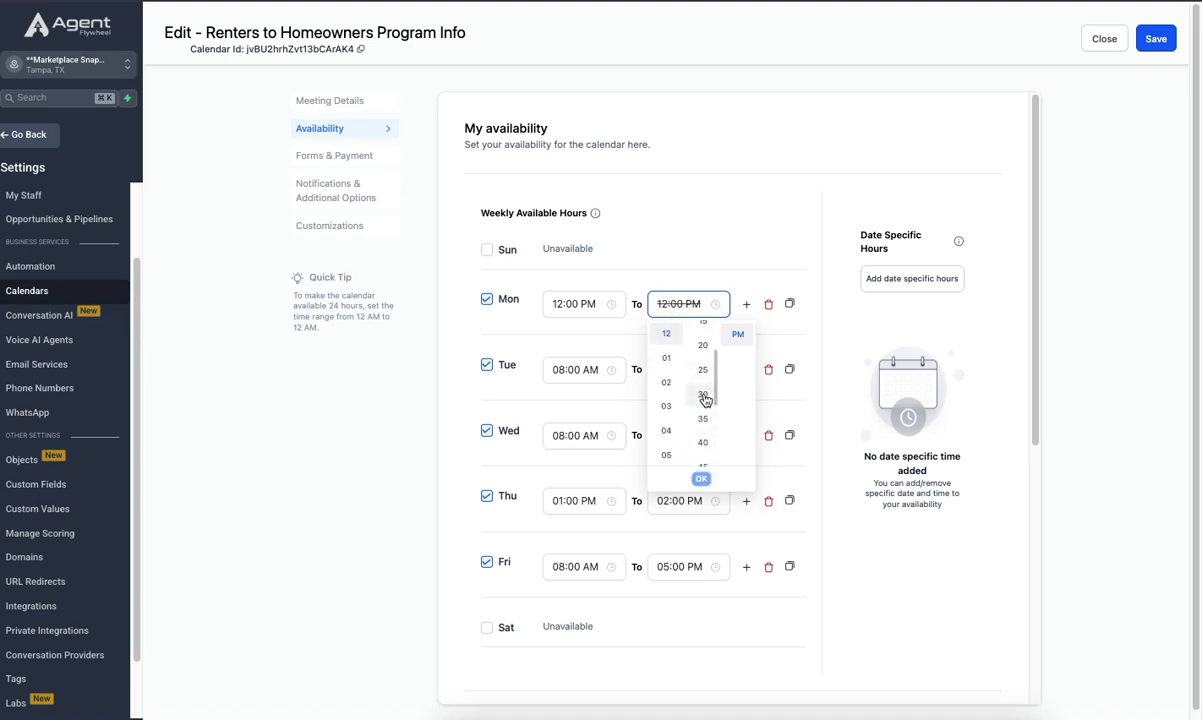
left_click(704, 396)
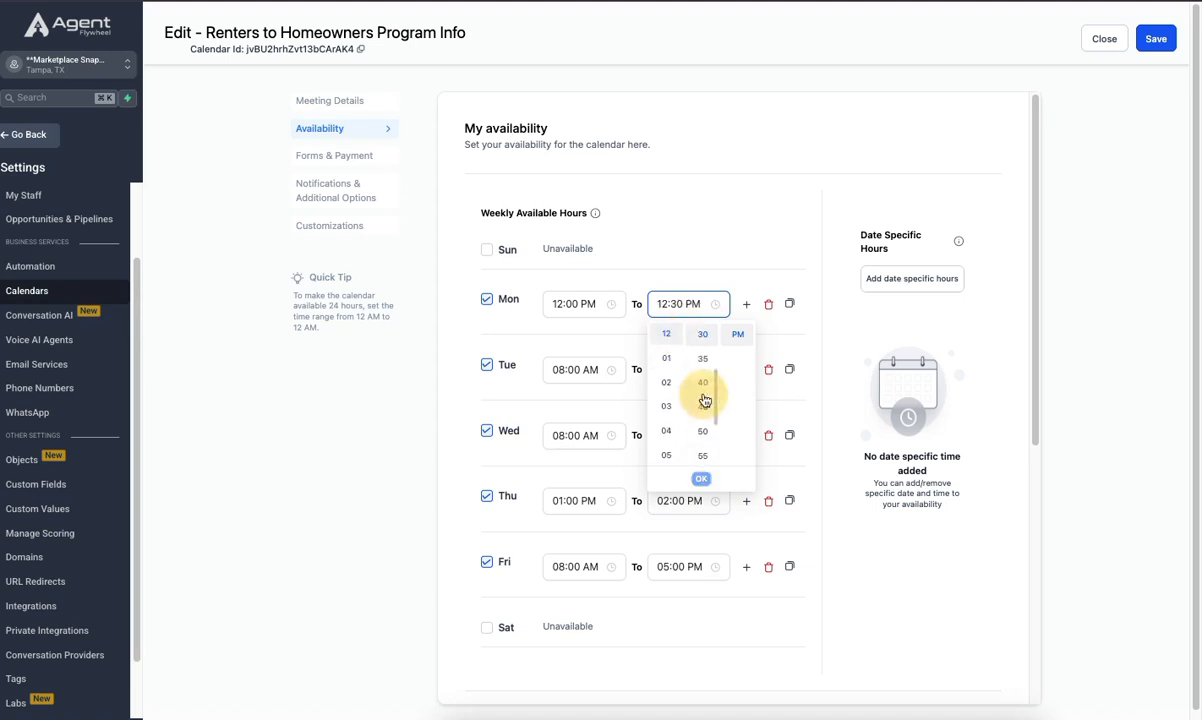
left_click(748, 245)
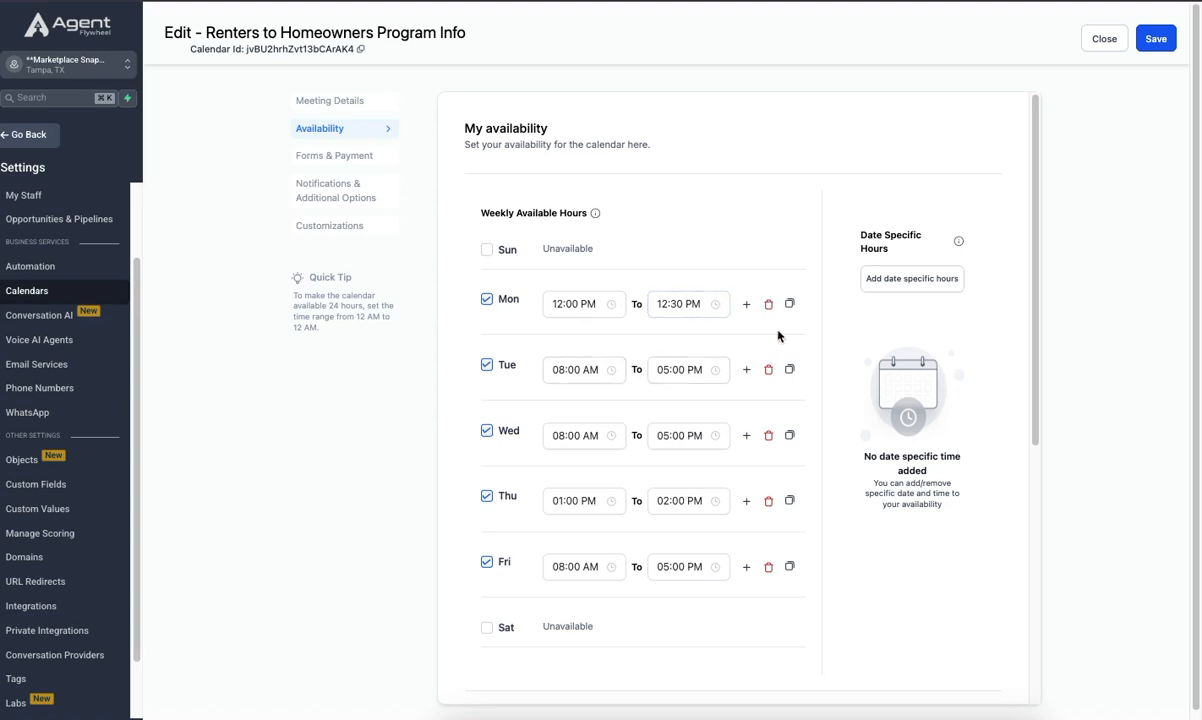
- Copy Monday's hours to Tuesday, Wednesday, Thursday and Friday, and save the calendar
left_click(790, 305)
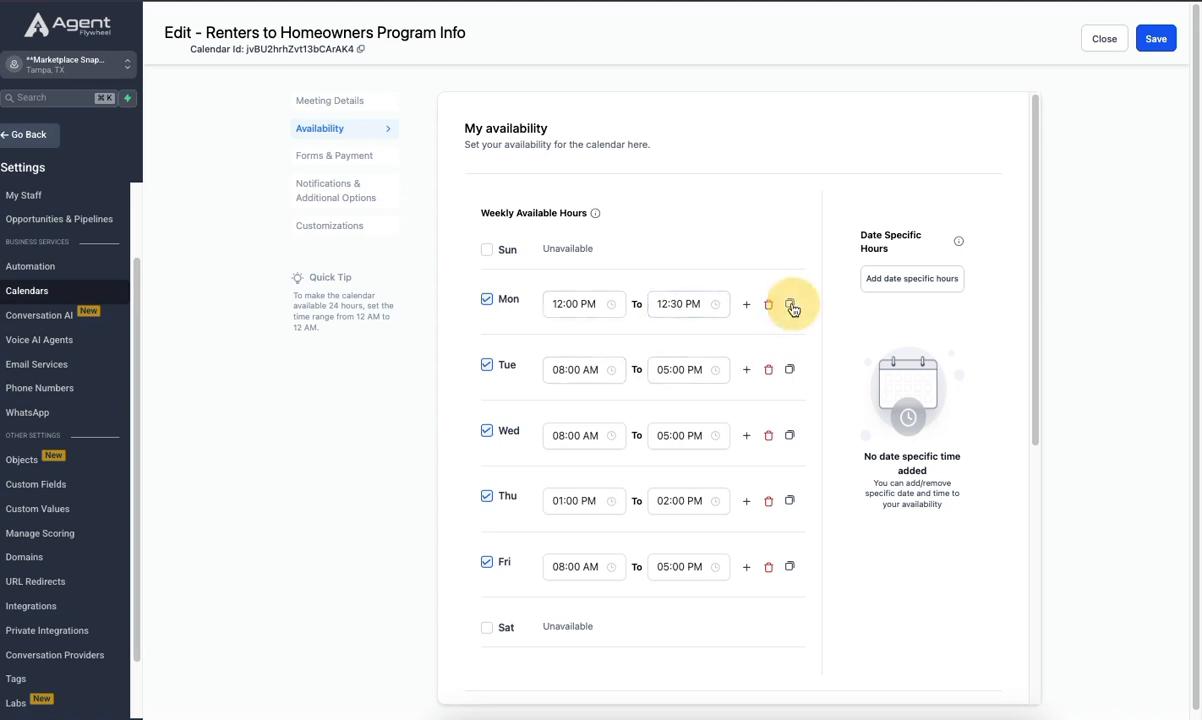
left_click(747, 132)
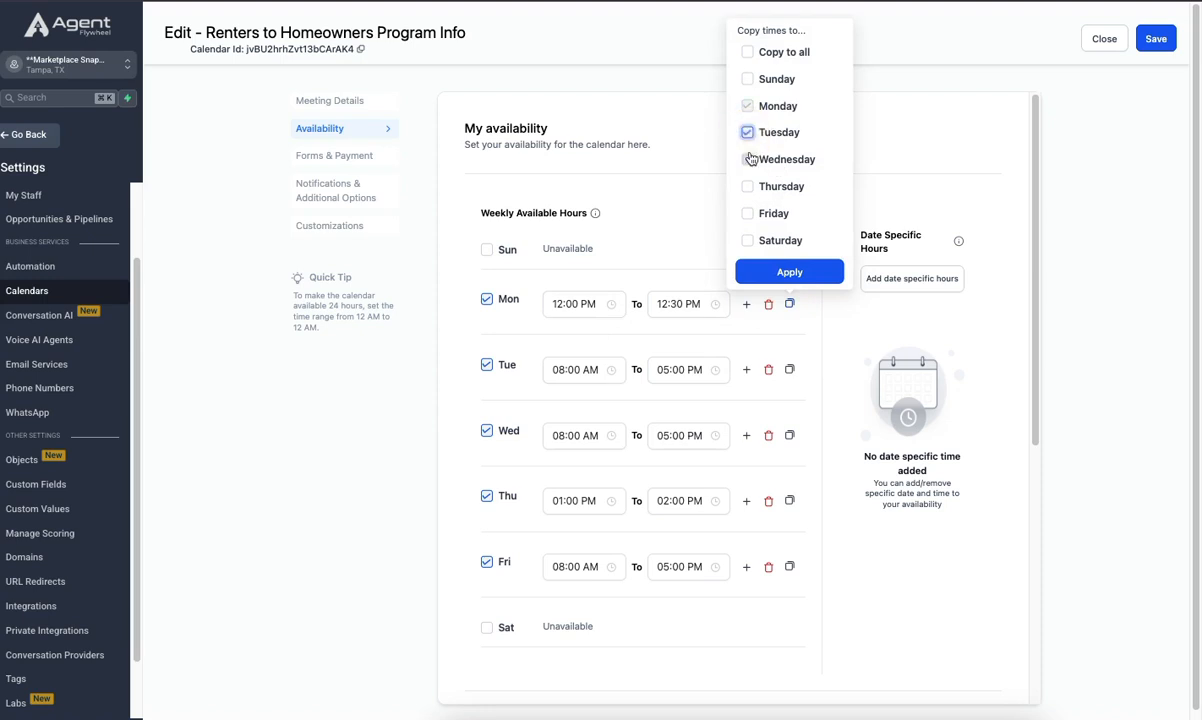
left_click(749, 159)
left_click(749, 186)
left_click(749, 213)
left_click(781, 269)
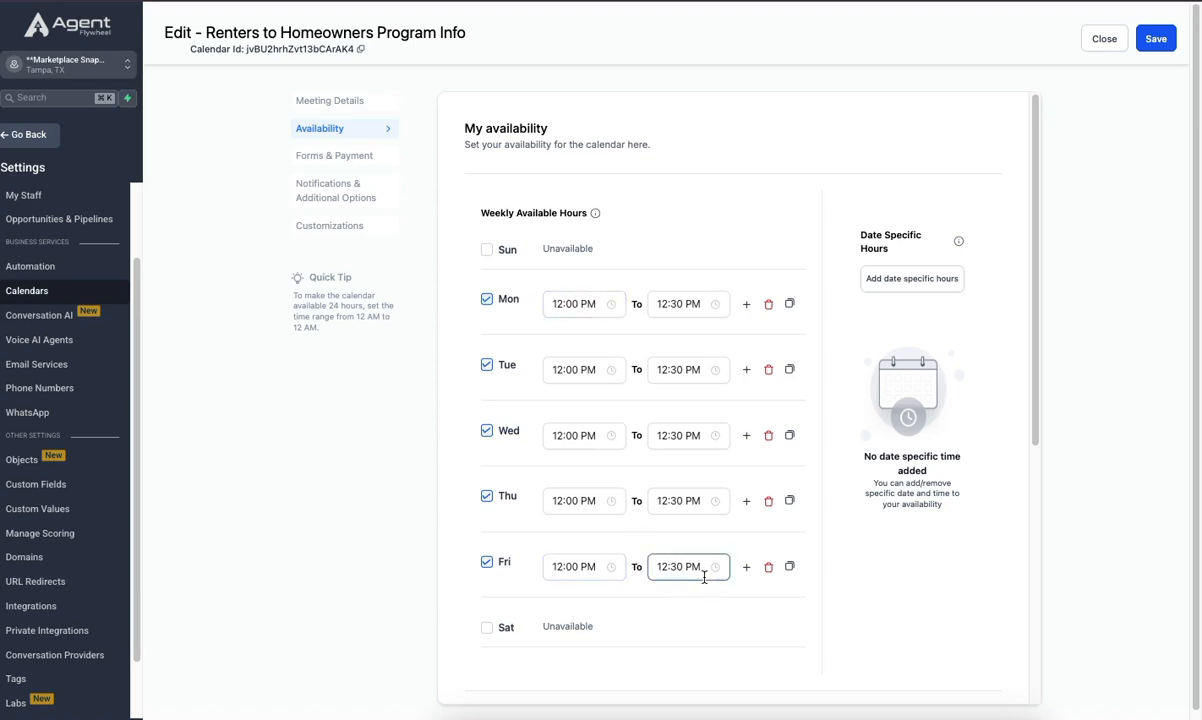
left_click(1160, 38)
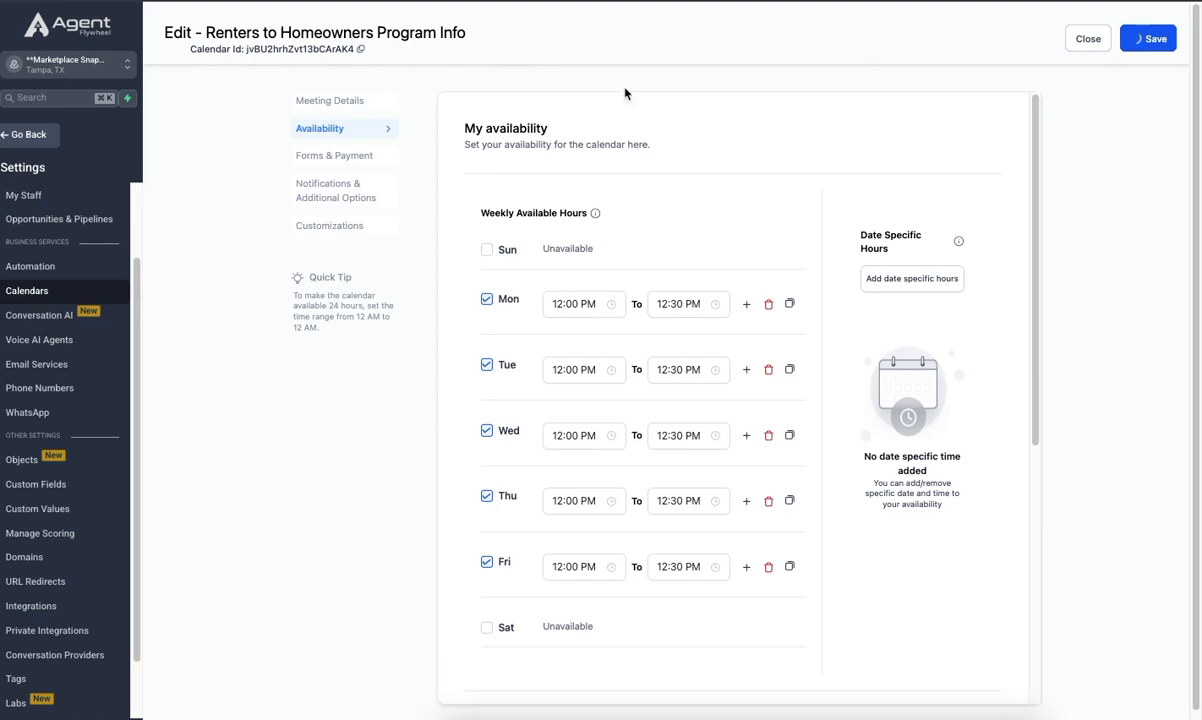
- Open the Forms & Payment settings, switch to the public booking page, reload it and check the months for available slots
left_click(334, 155)
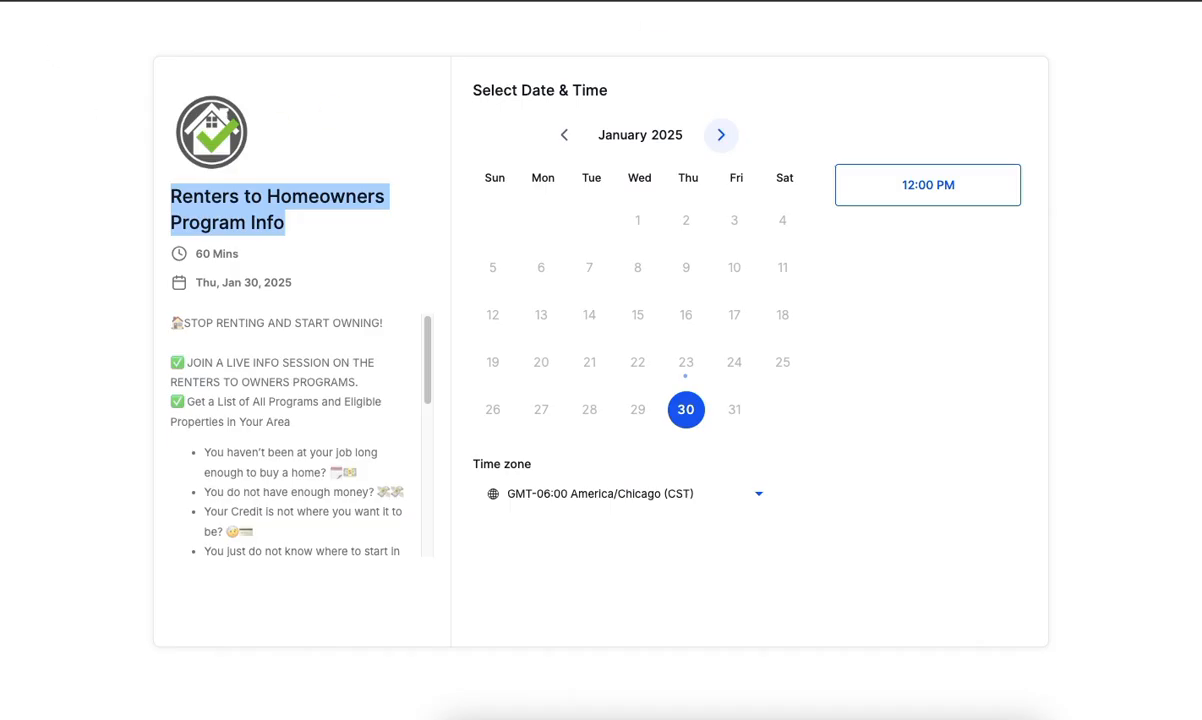
key("super+r")
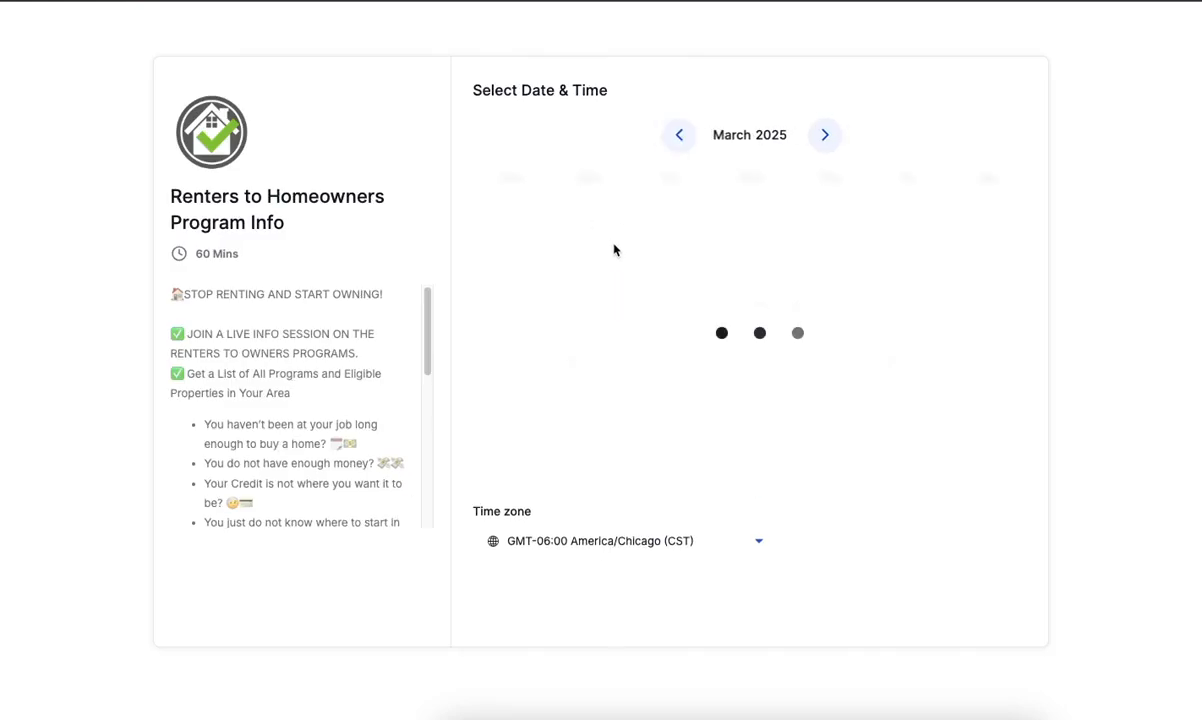
left_click(685, 137)
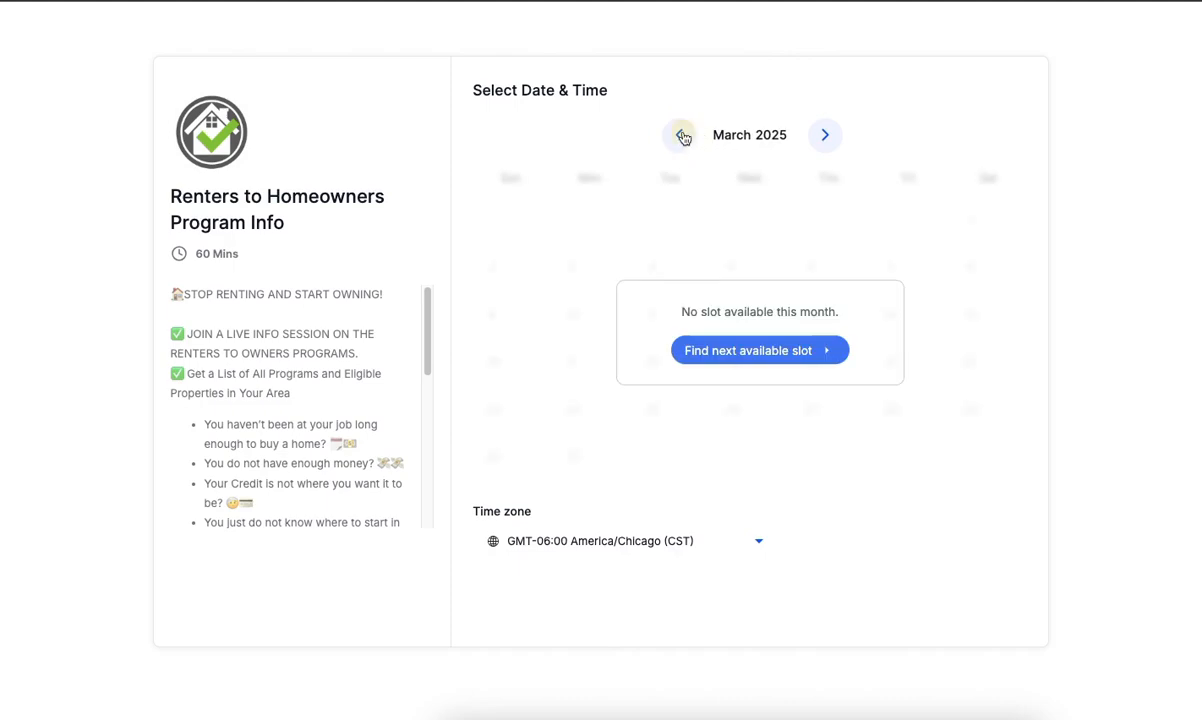
double_click(684, 135)
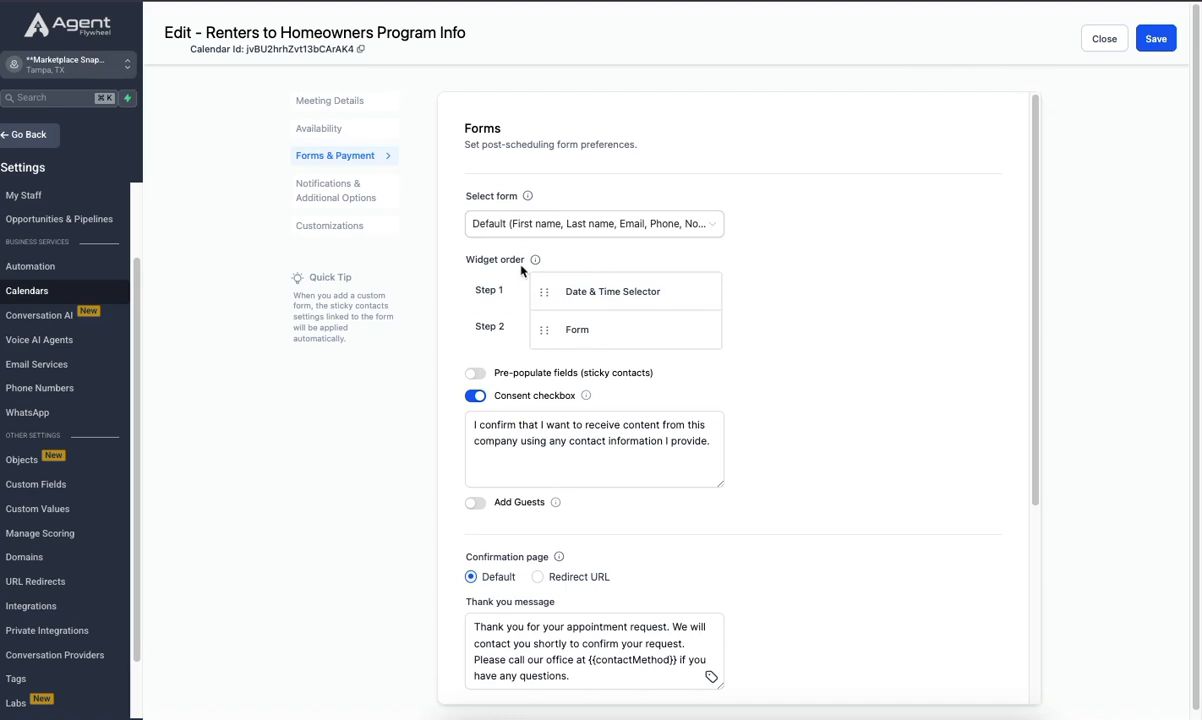
- Turn on pre-populated fields (sticky contacts) in the calendar's form settings
left_click(582, 329)
left_click(478, 374)
- Try the Add Guests option, switch it off again, and review the confirmation, auto-confirm and payment settings
scroll(570, 400, "down", 1)
scroll(584, 412, "down", 1)
left_click(477, 312)
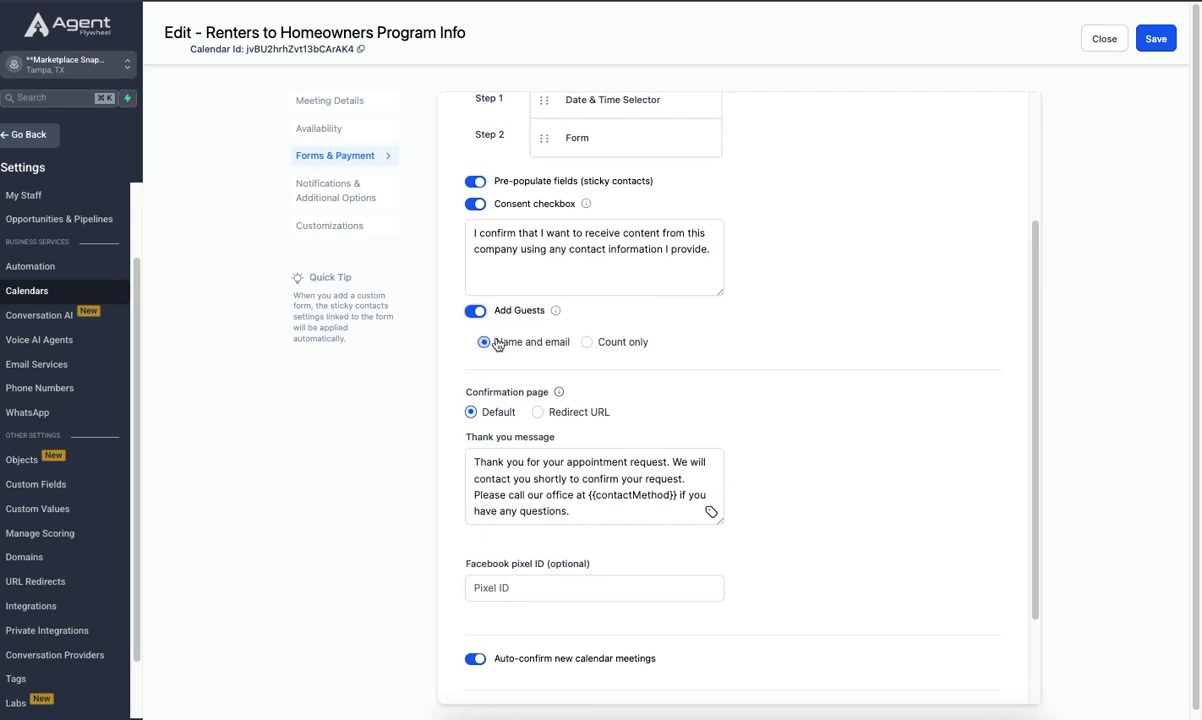
left_click(477, 313)
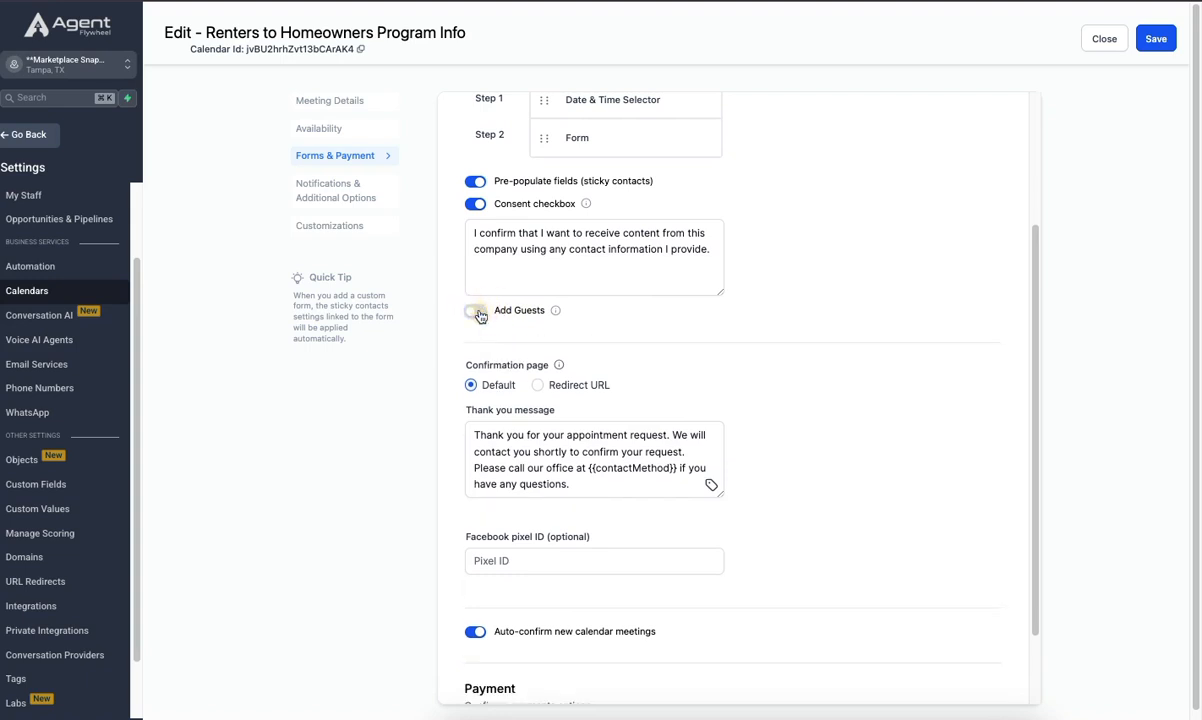
scroll(684, 523, "down", 2)
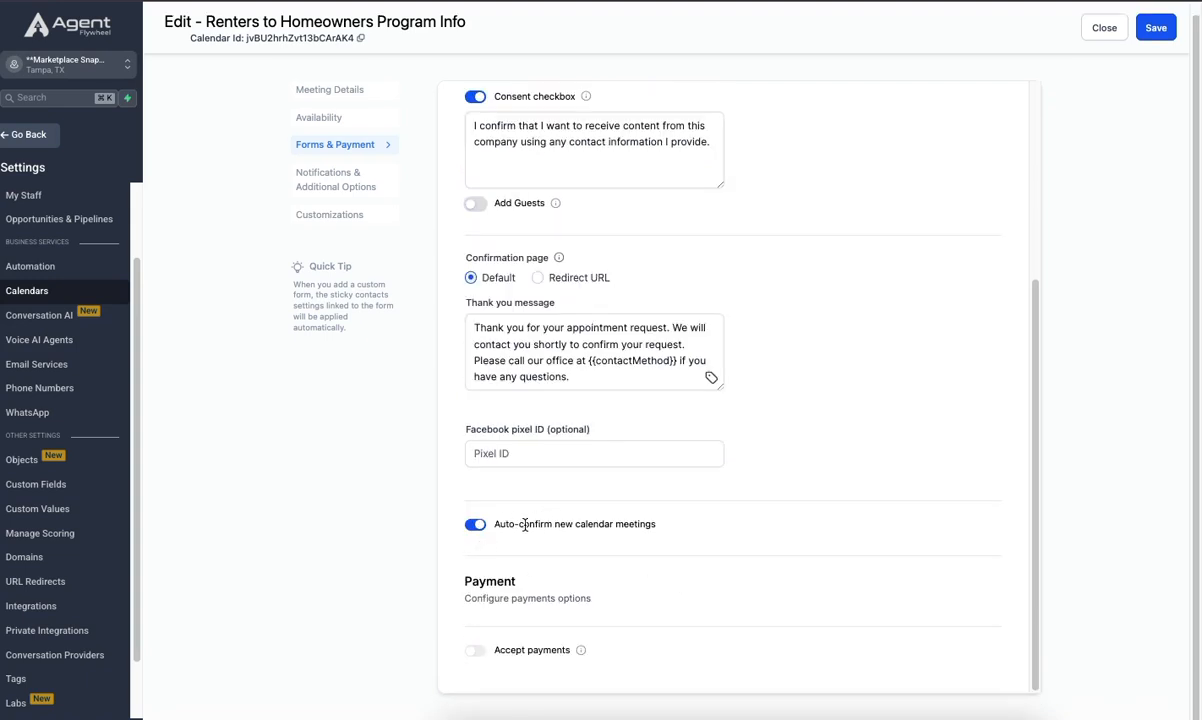
scroll(459, 343, "up", 2)
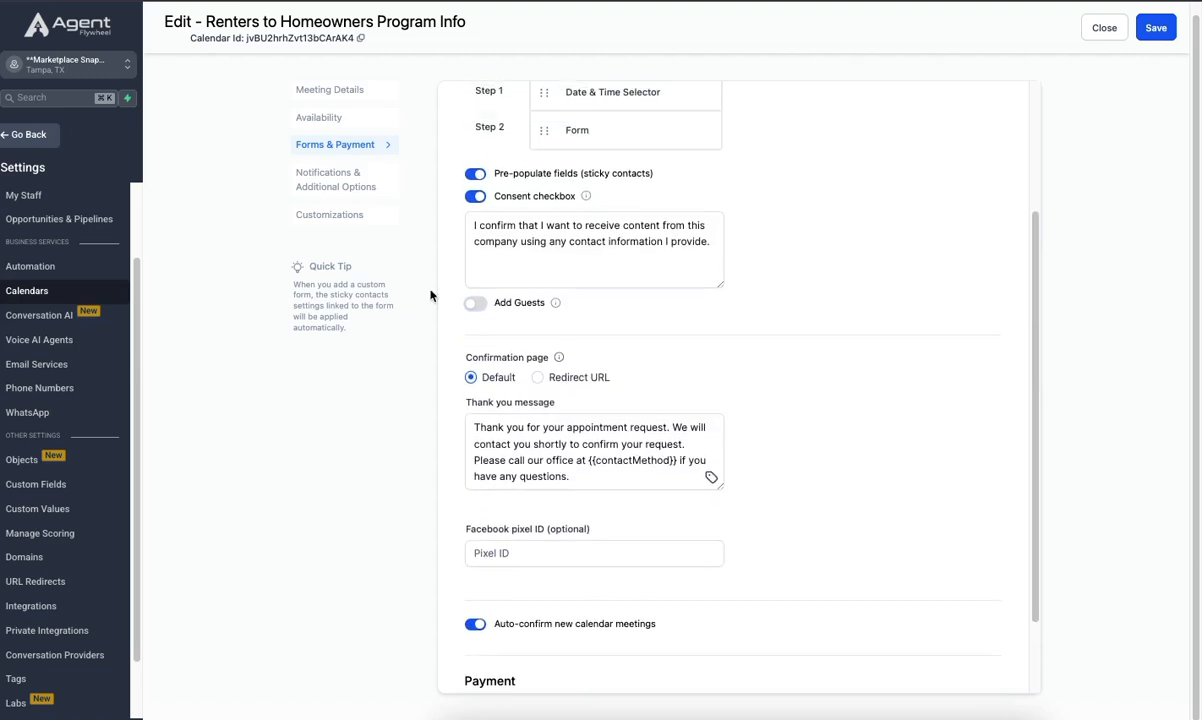
- Review the calendar's appointment notifications and its rescheduling and cancellation policy in Notifications & Additional Options
left_click(345, 181)
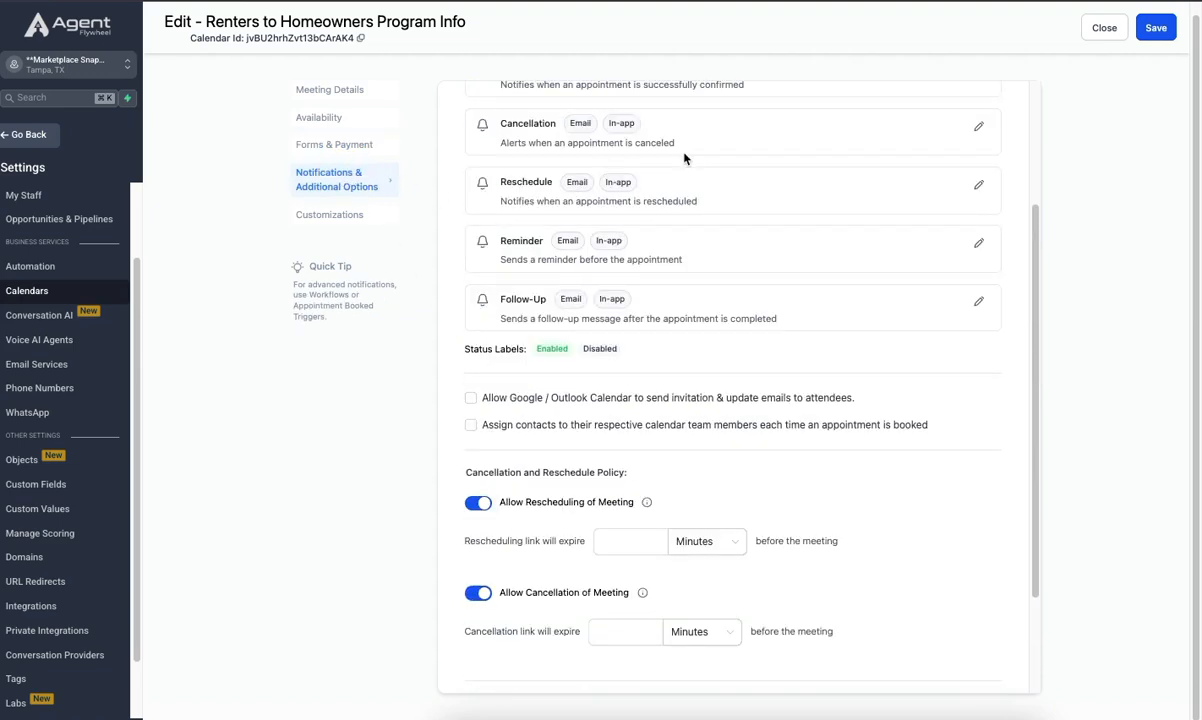
scroll(684, 157, "up", 2)
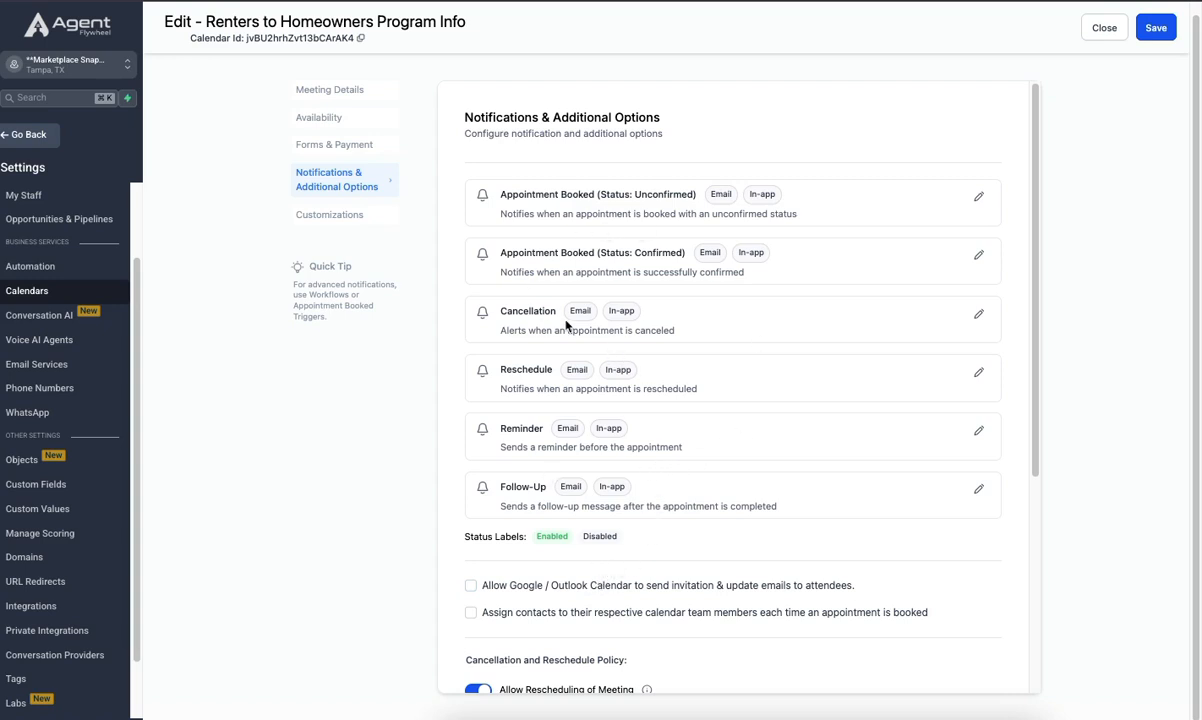
scroll(529, 170, "down", 2)
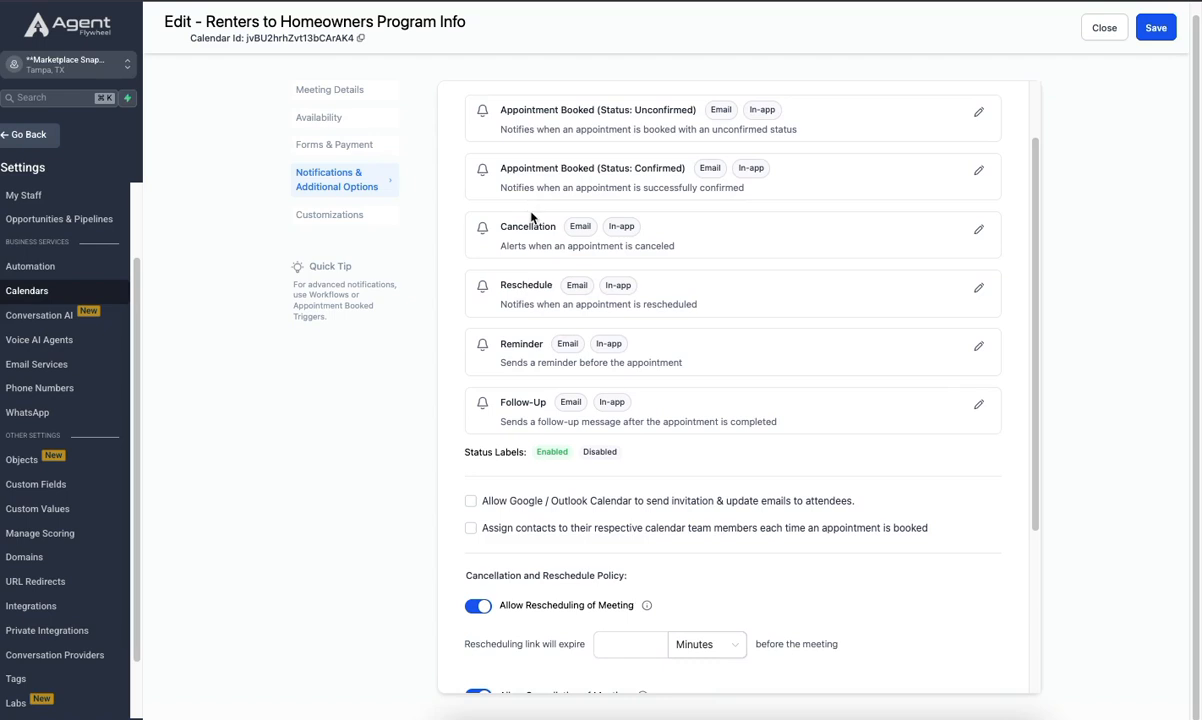
scroll(535, 230, "down", 4)
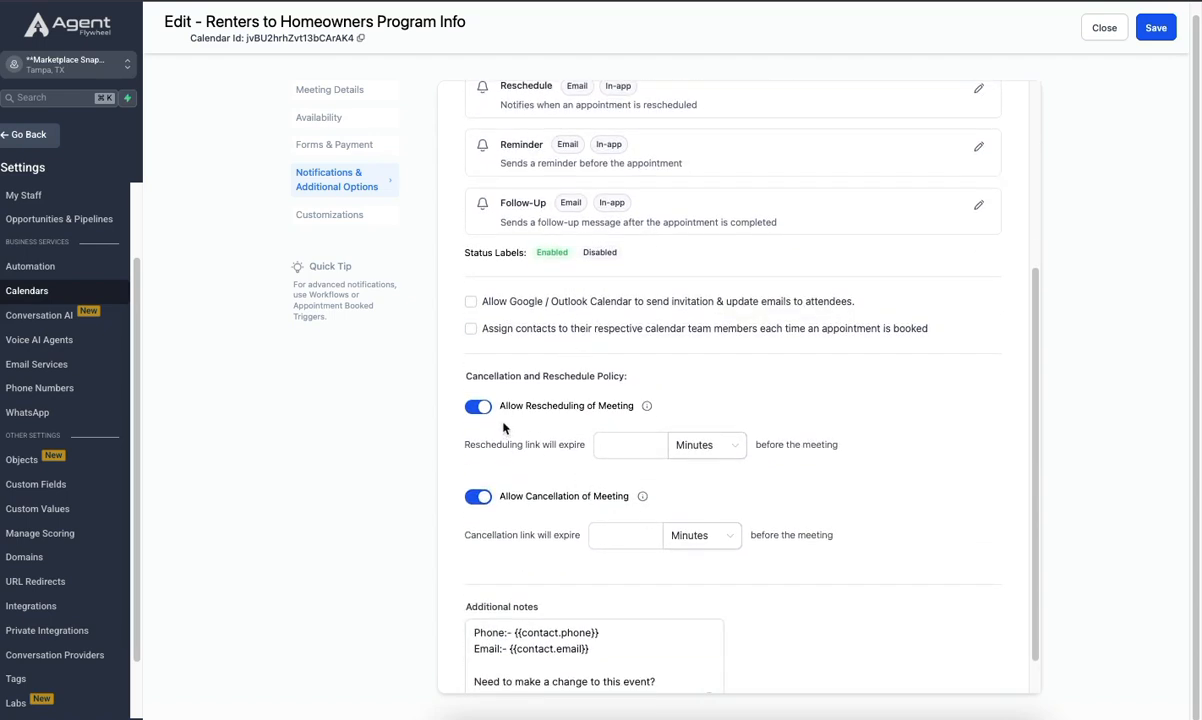
left_click(658, 448)
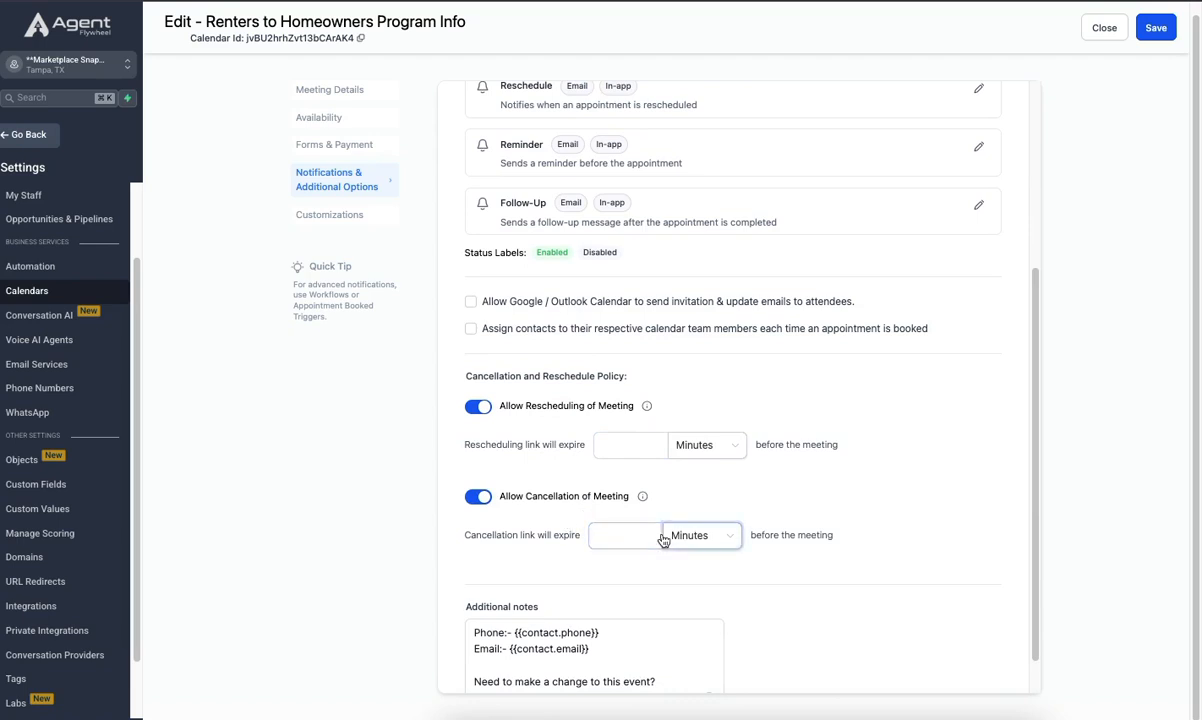
- Return to the calendar's Availability settings, look over the weekly hours and set the meeting duration to 30 minutes
scroll(598, 460, "down", 1)
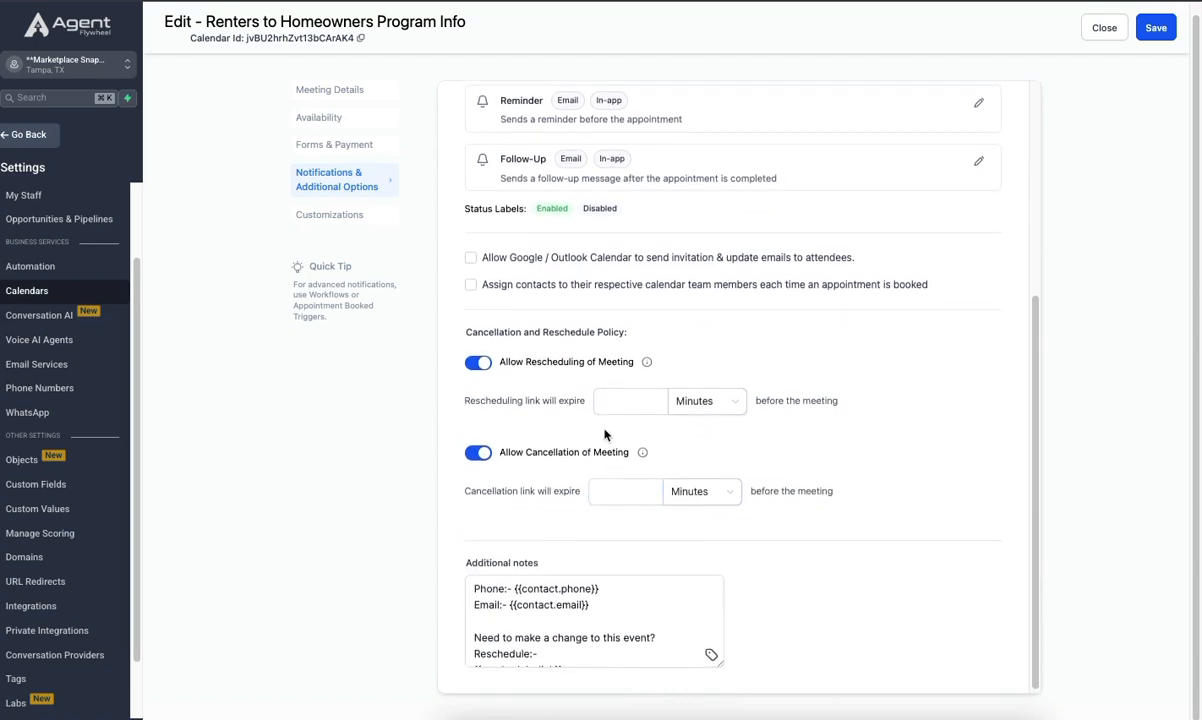
scroll(604, 434, "up", 5)
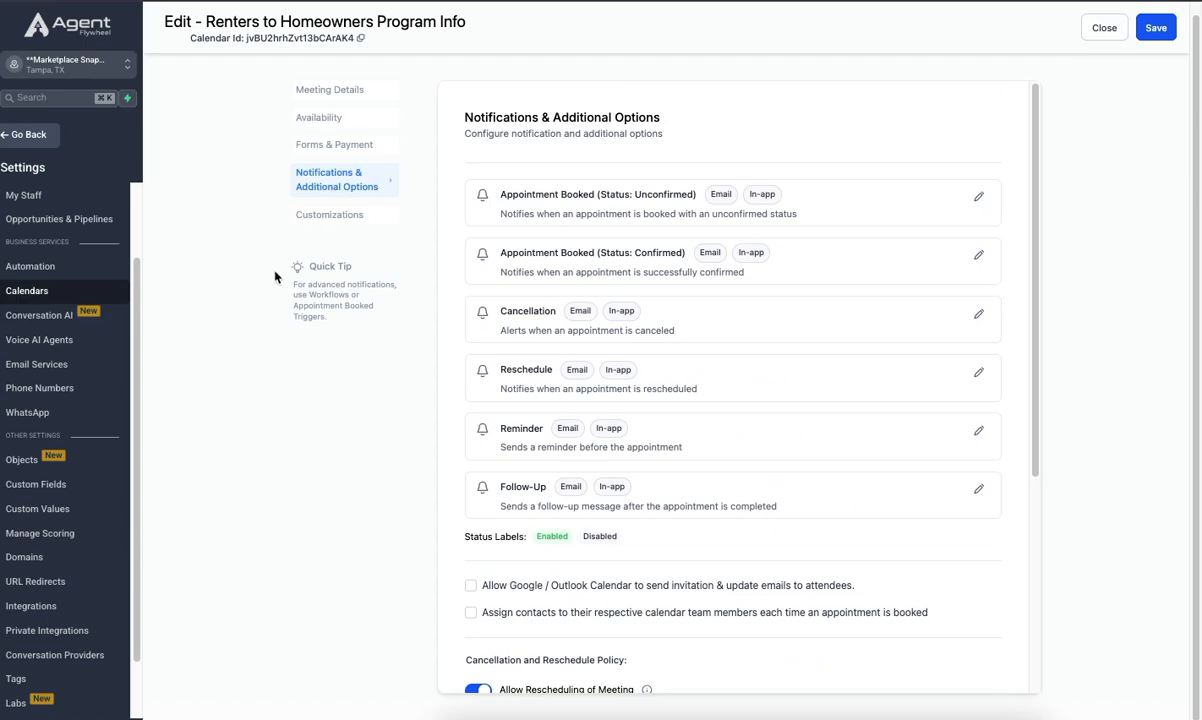
left_click(306, 127)
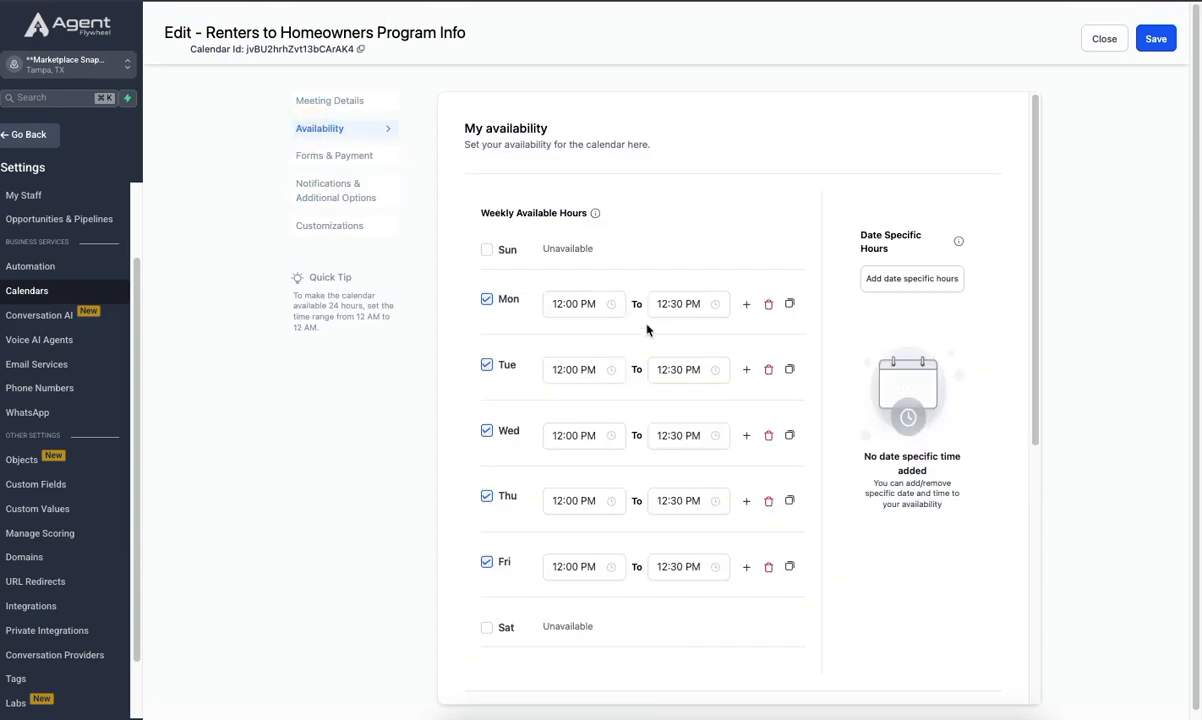
scroll(560, 335, "down", 4)
scroll(445, 373, "up", 4)
scroll(566, 174, "down", 4)
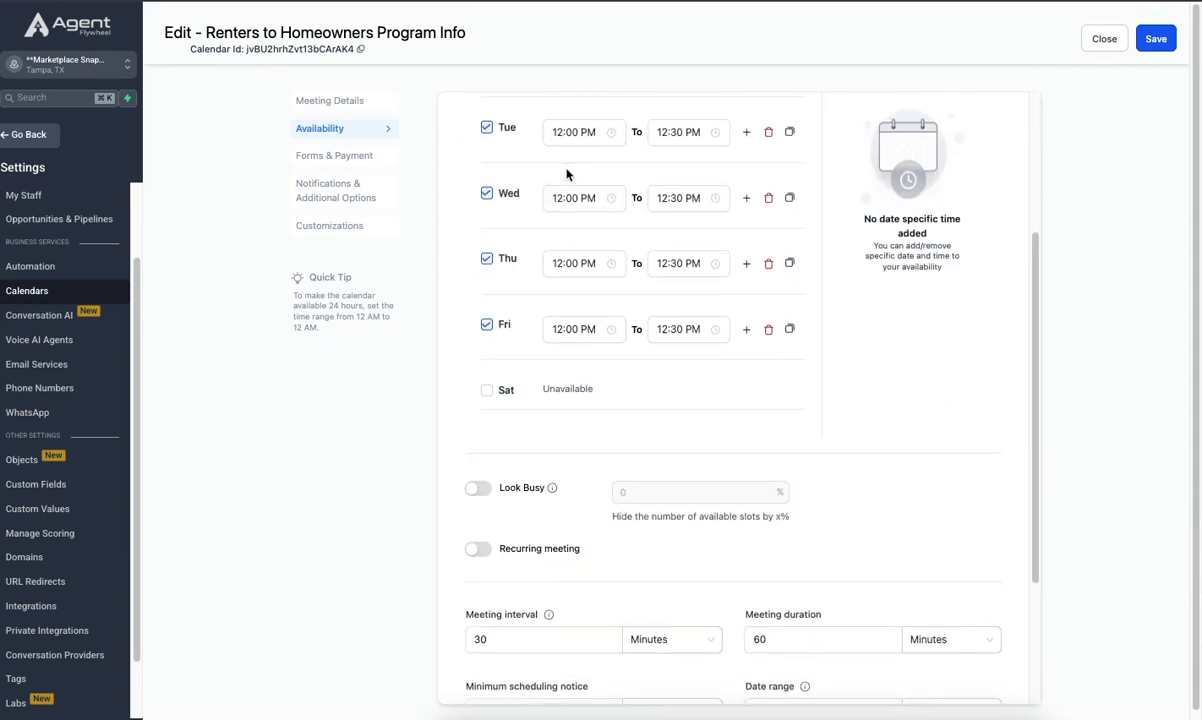
scroll(566, 180, "down", 3)
left_click(518, 422)
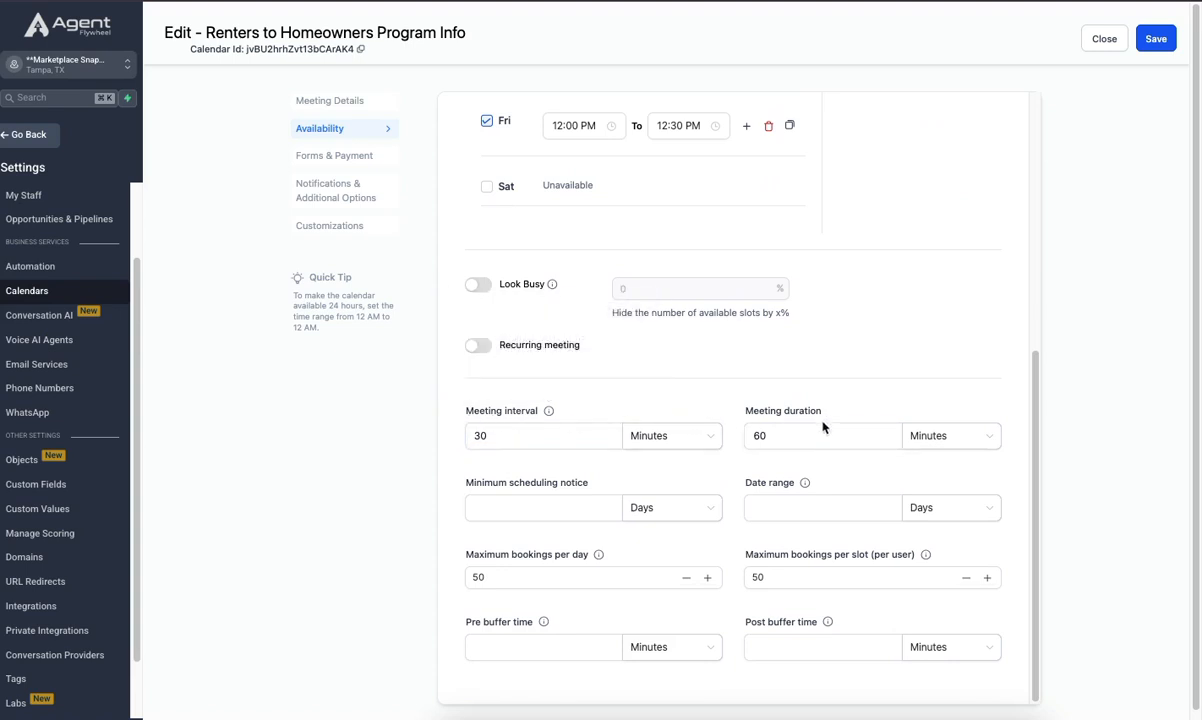
left_click(768, 436)
left_click(772, 436)
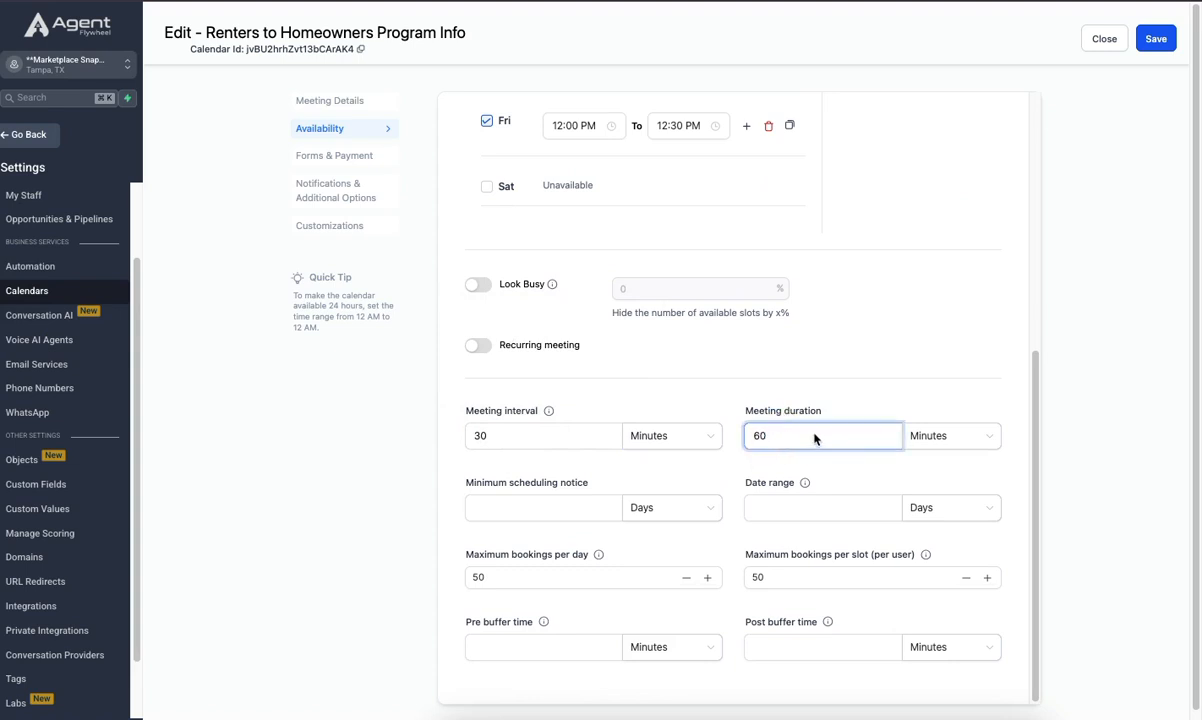
type("3")
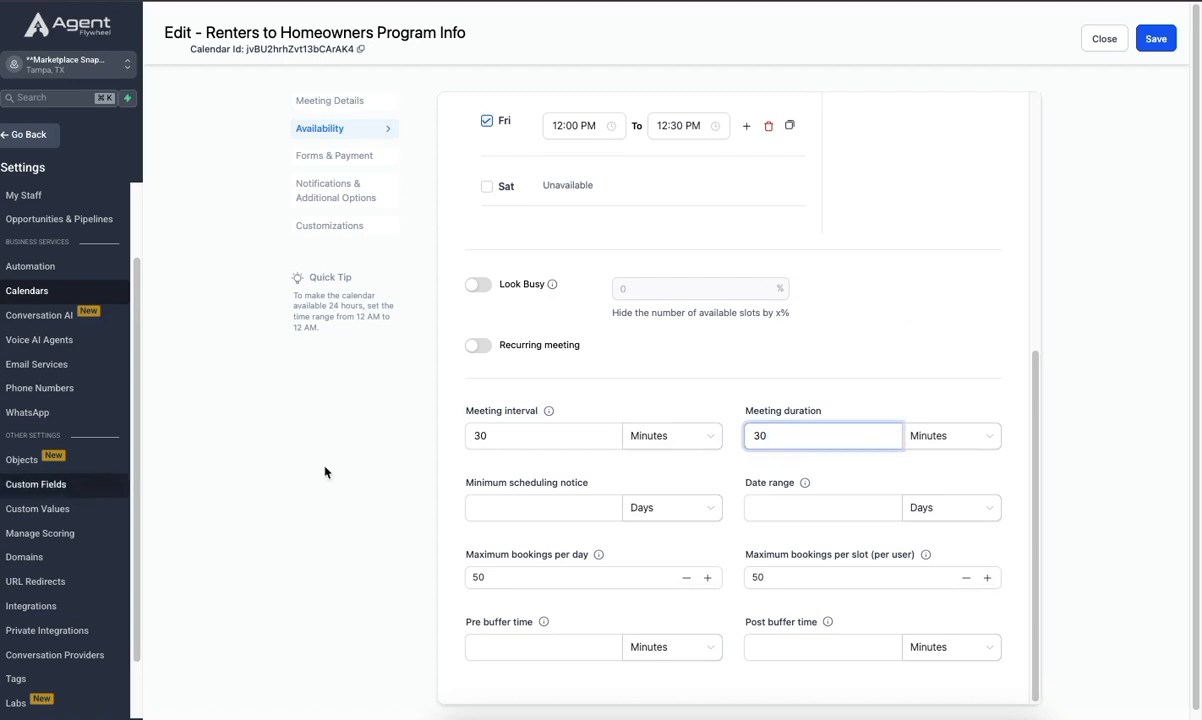
- Set the calendar's meeting interval to 1 hour
left_click(482, 438)
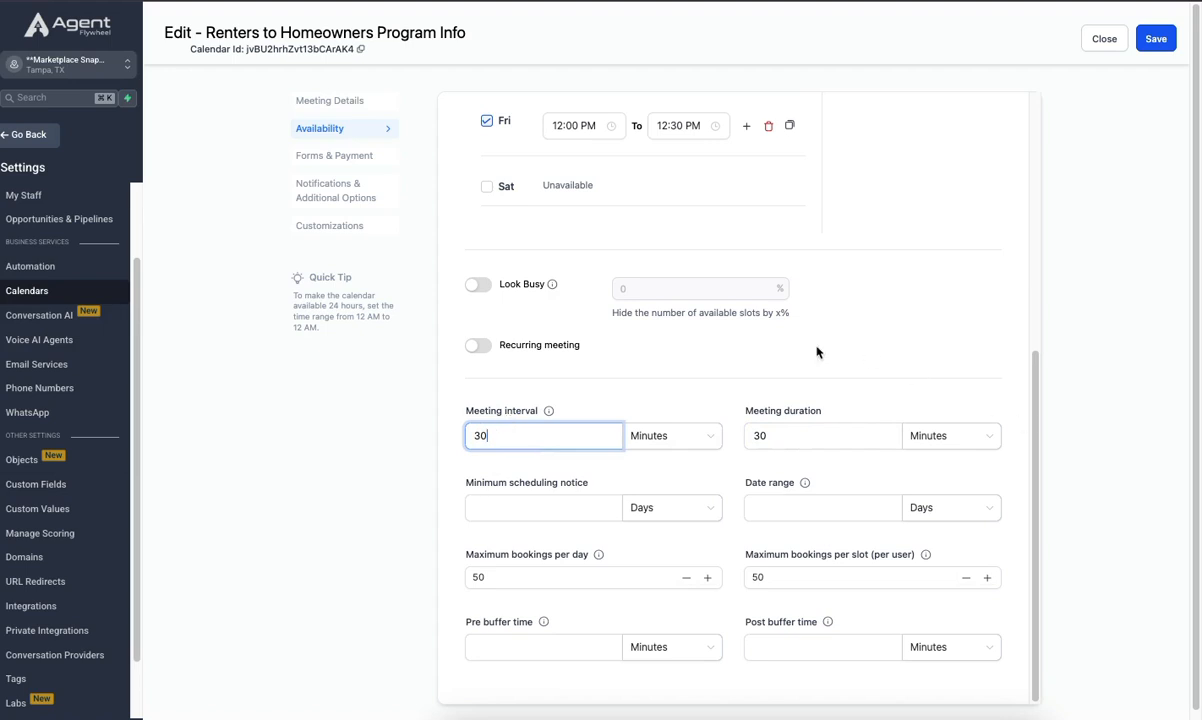
key("BackSpace")
key("BackSpace")
type("1")
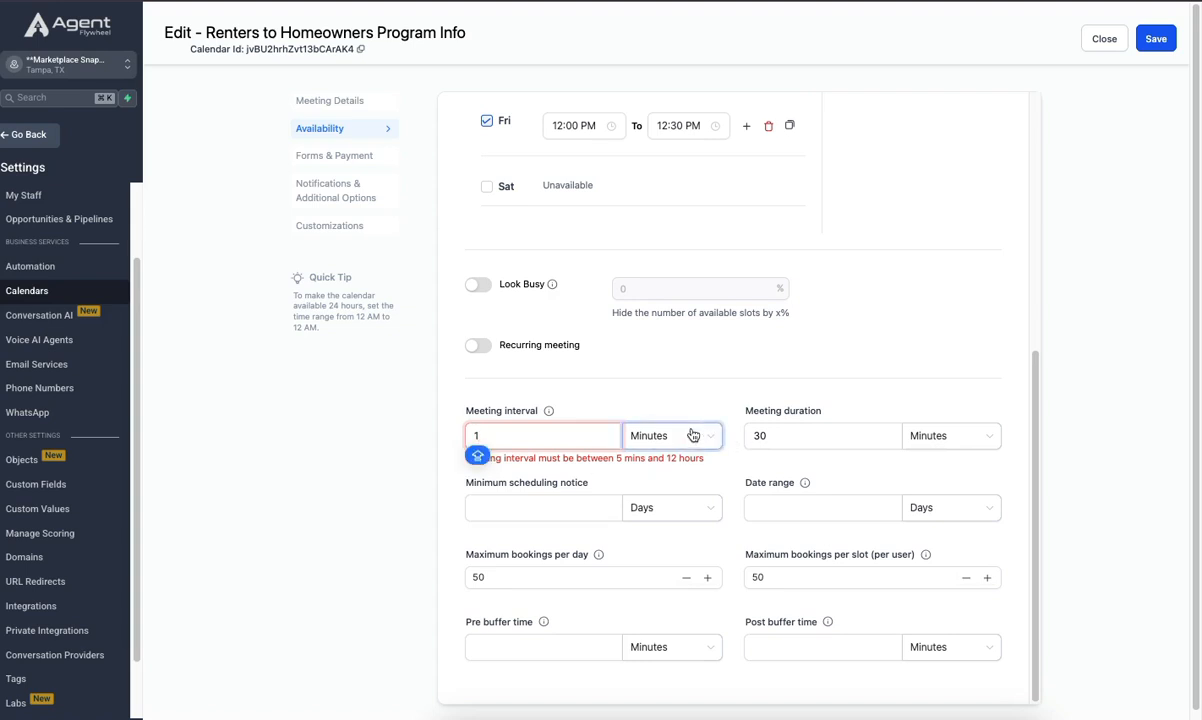
left_click(783, 432)
left_click(677, 436)
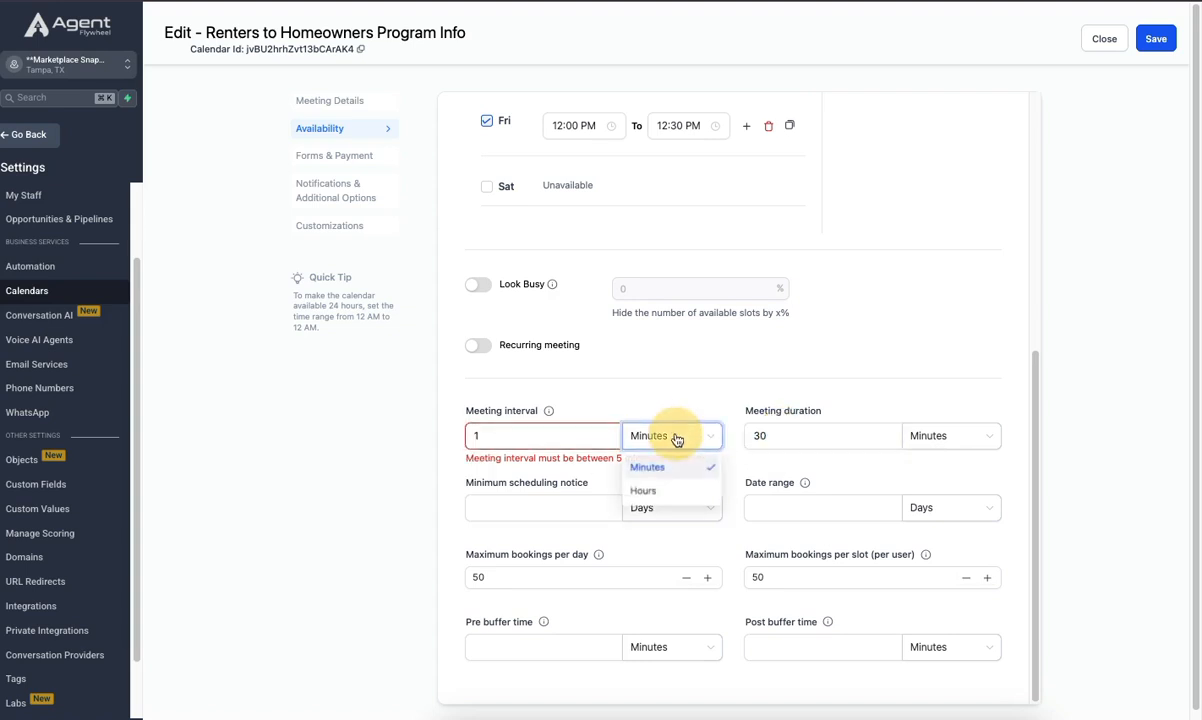
left_click(645, 490)
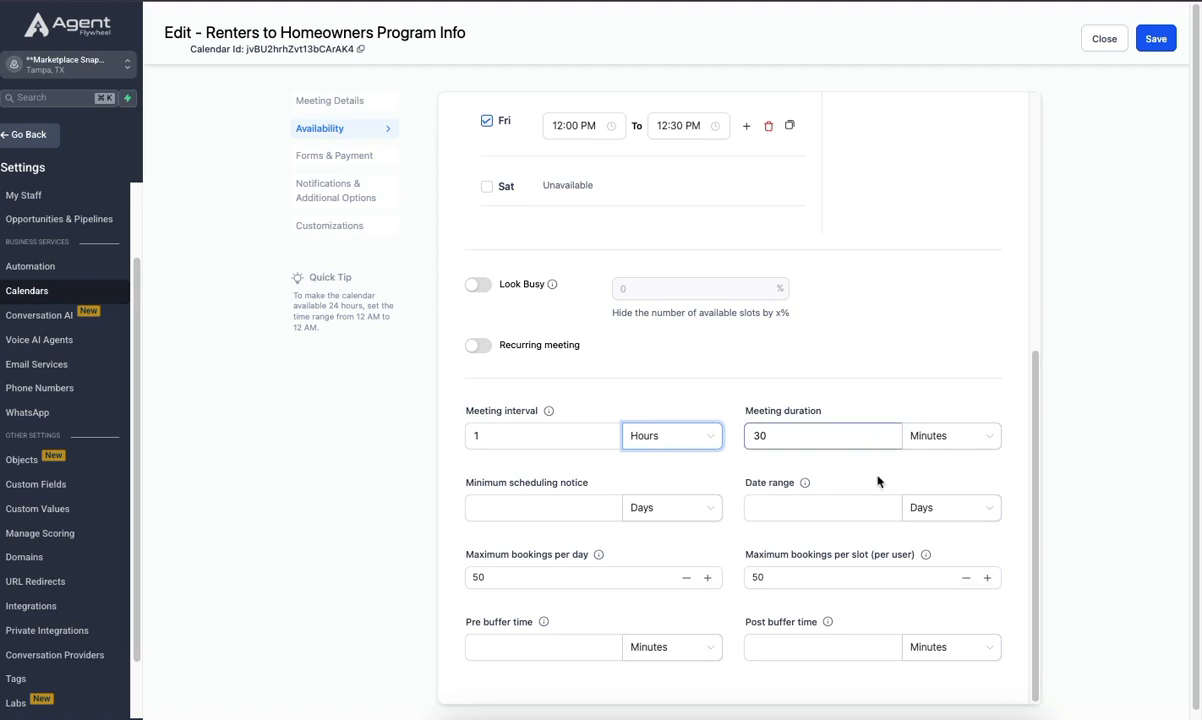
- Set the booking date range to 14 days and leave the minimum scheduling notice empty
left_click(767, 504)
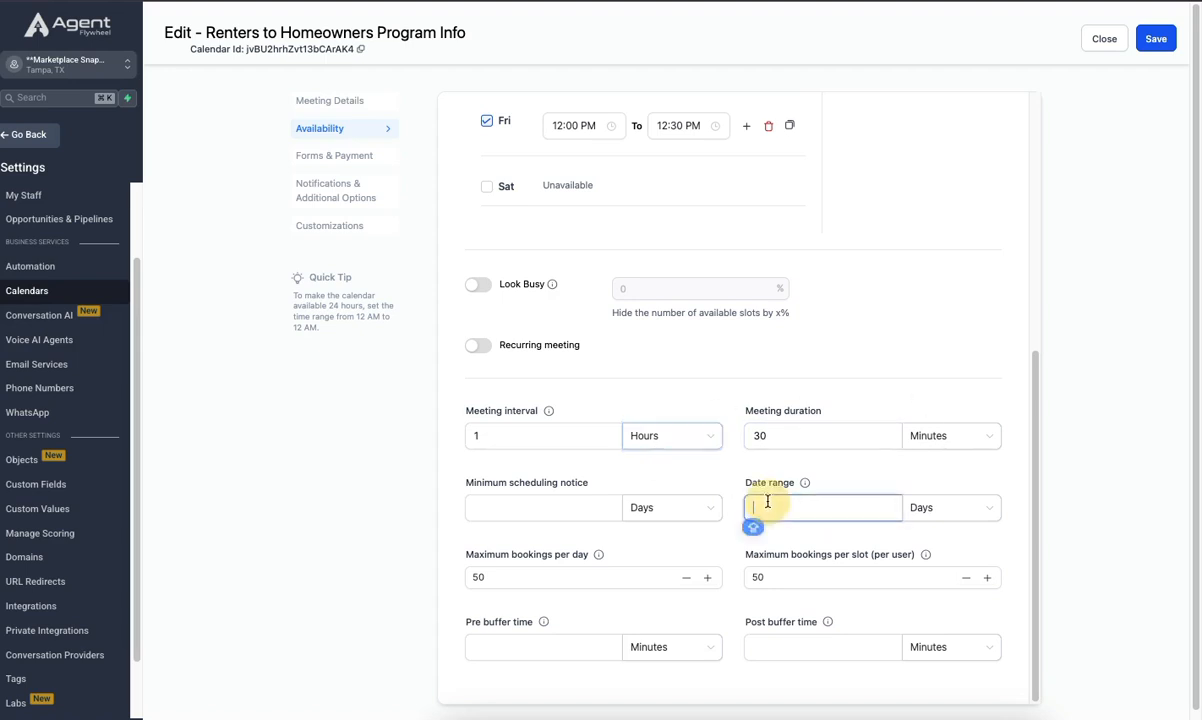
type("14")
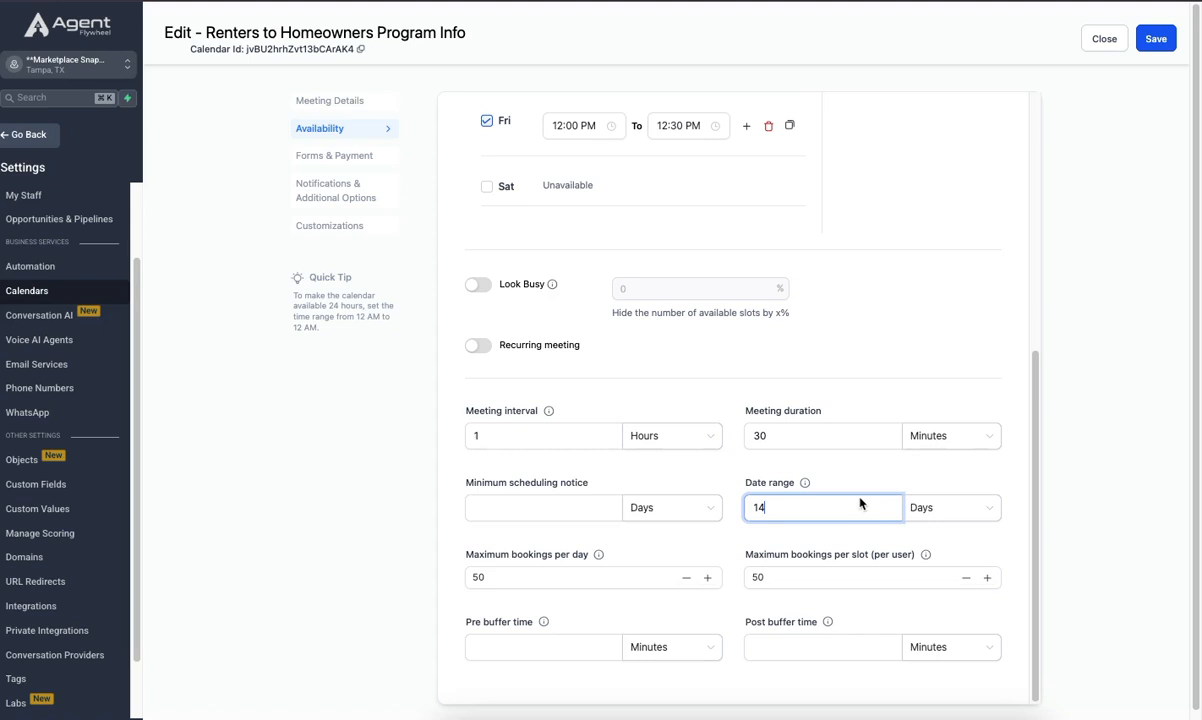
left_click(925, 510)
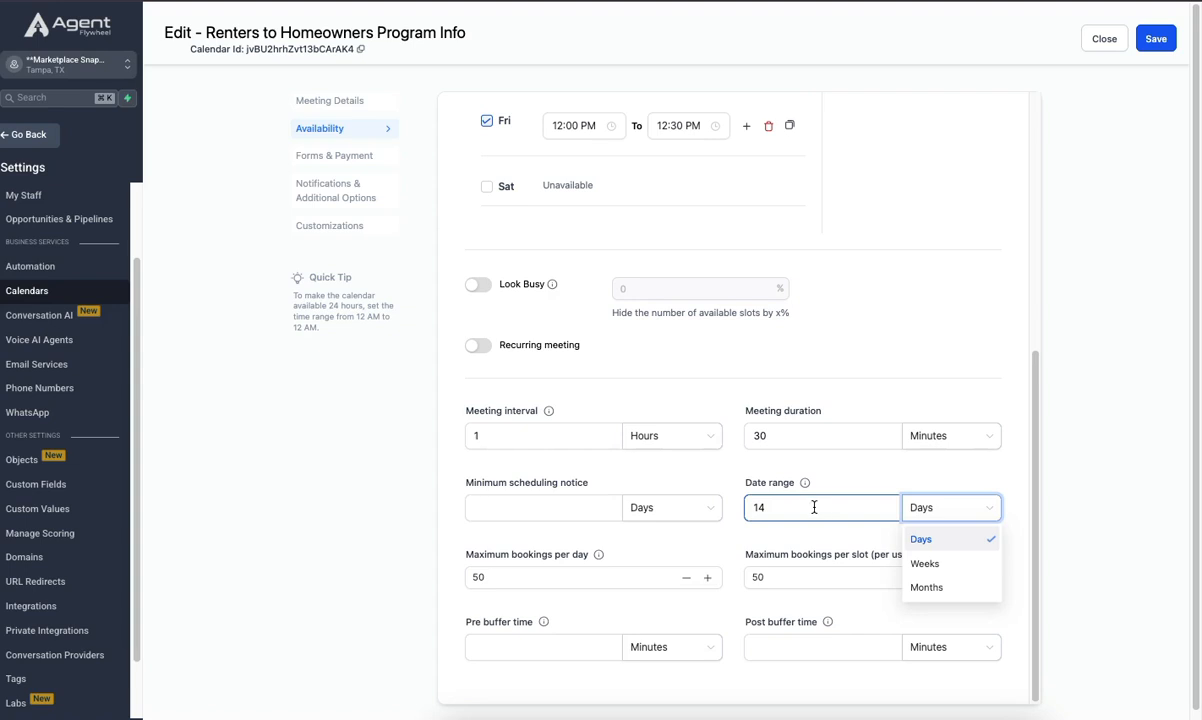
left_click(496, 507)
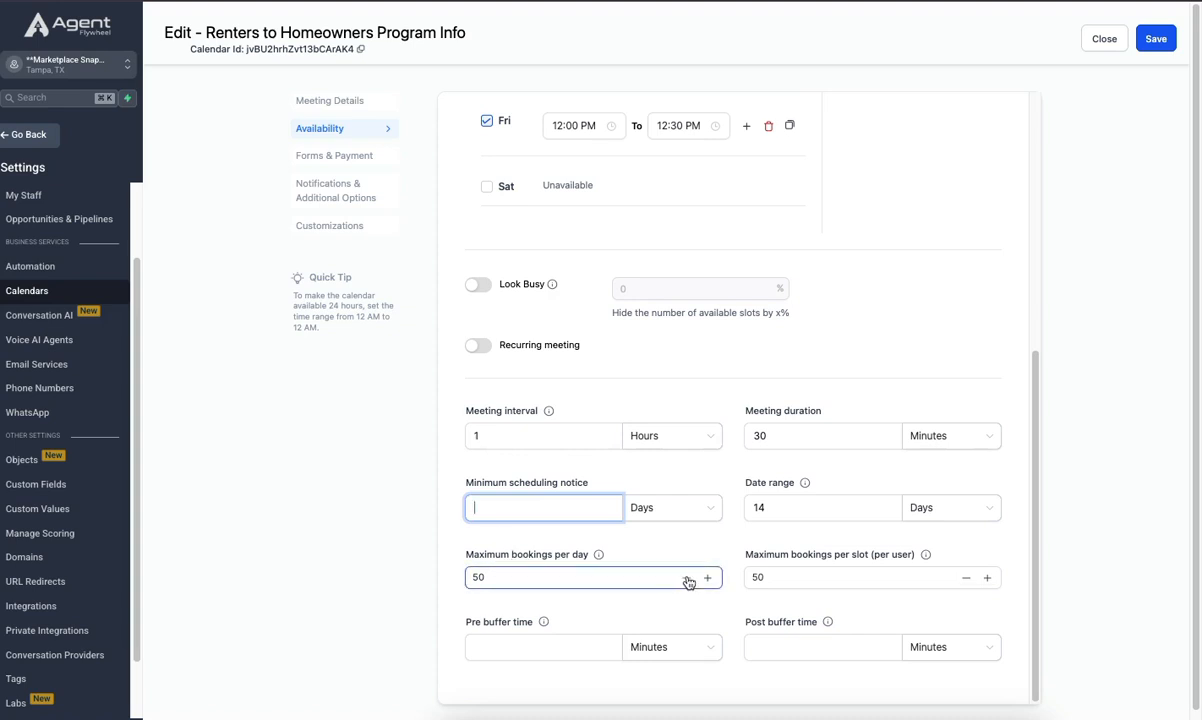
- Set the maximum bookings per day and per slot (per user) to 5 each and save the calendar
left_click(484, 577)
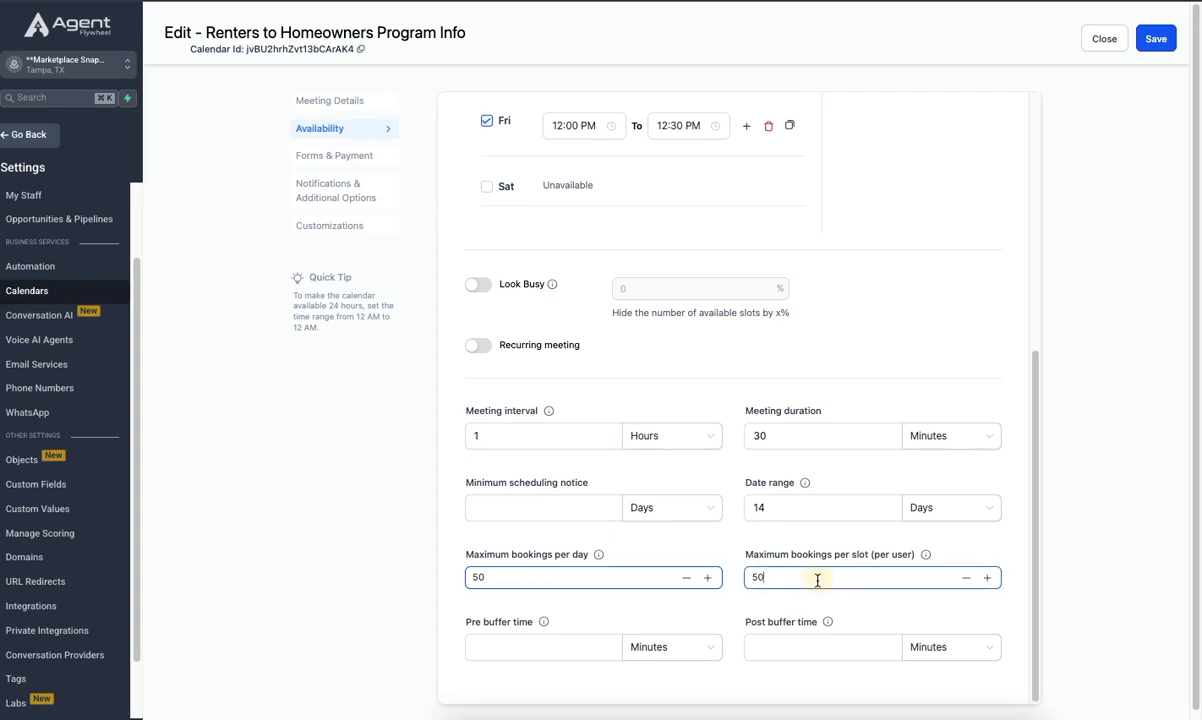
left_click(483, 575)
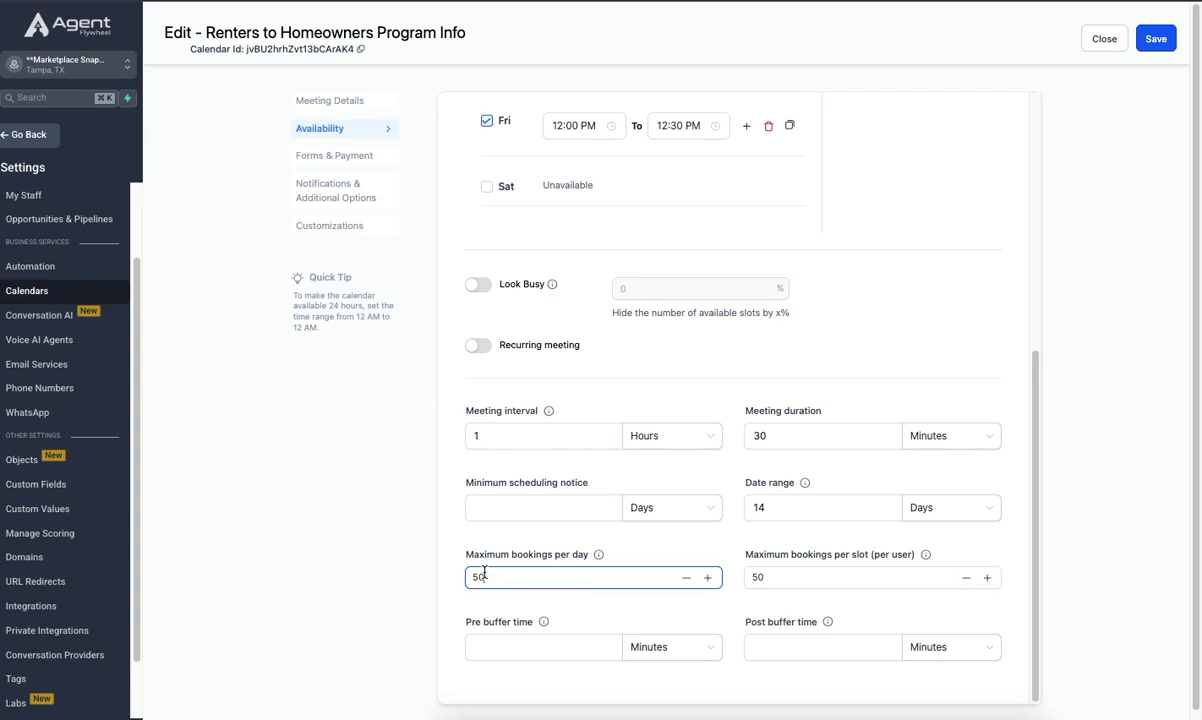
left_click(766, 576)
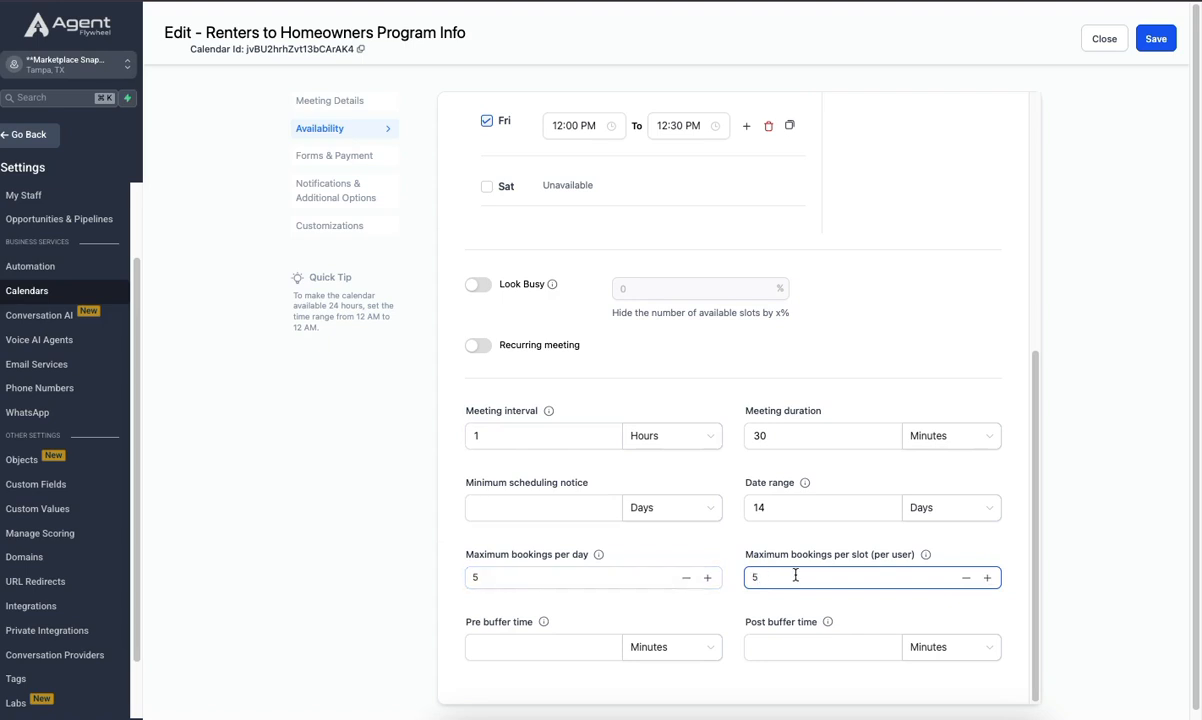
scroll(770, 587, "down", 1)
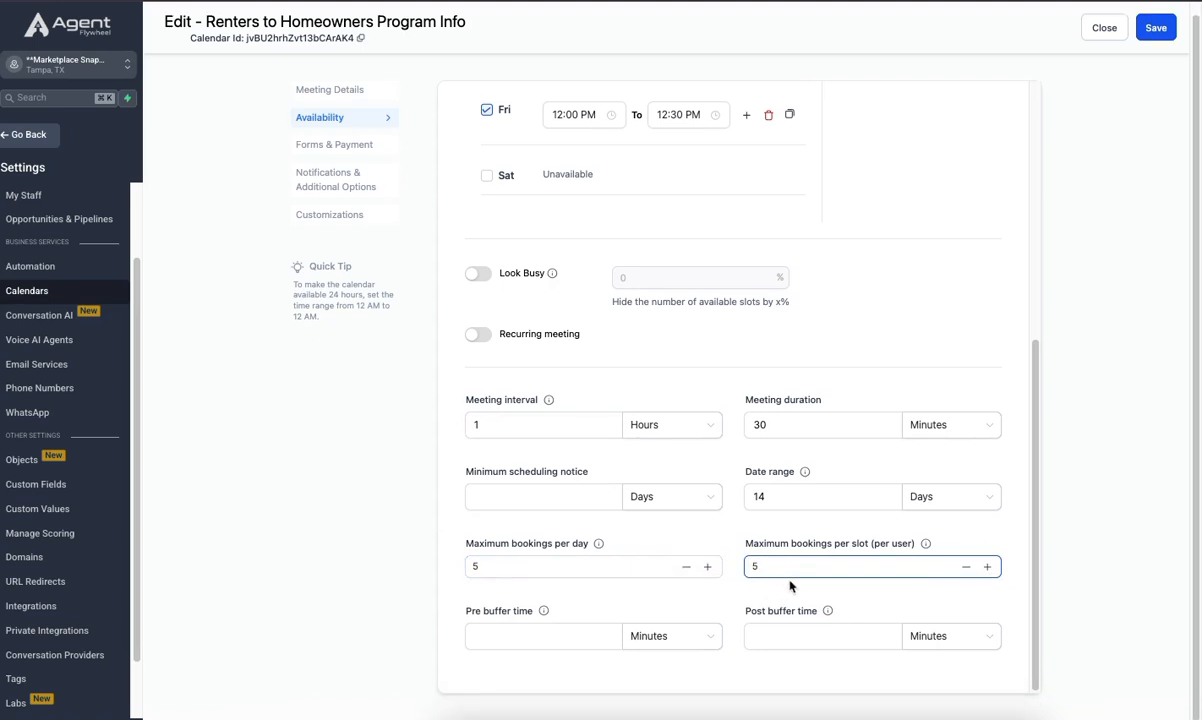
scroll(1117, 248, "up", 1)
left_click(1156, 38)
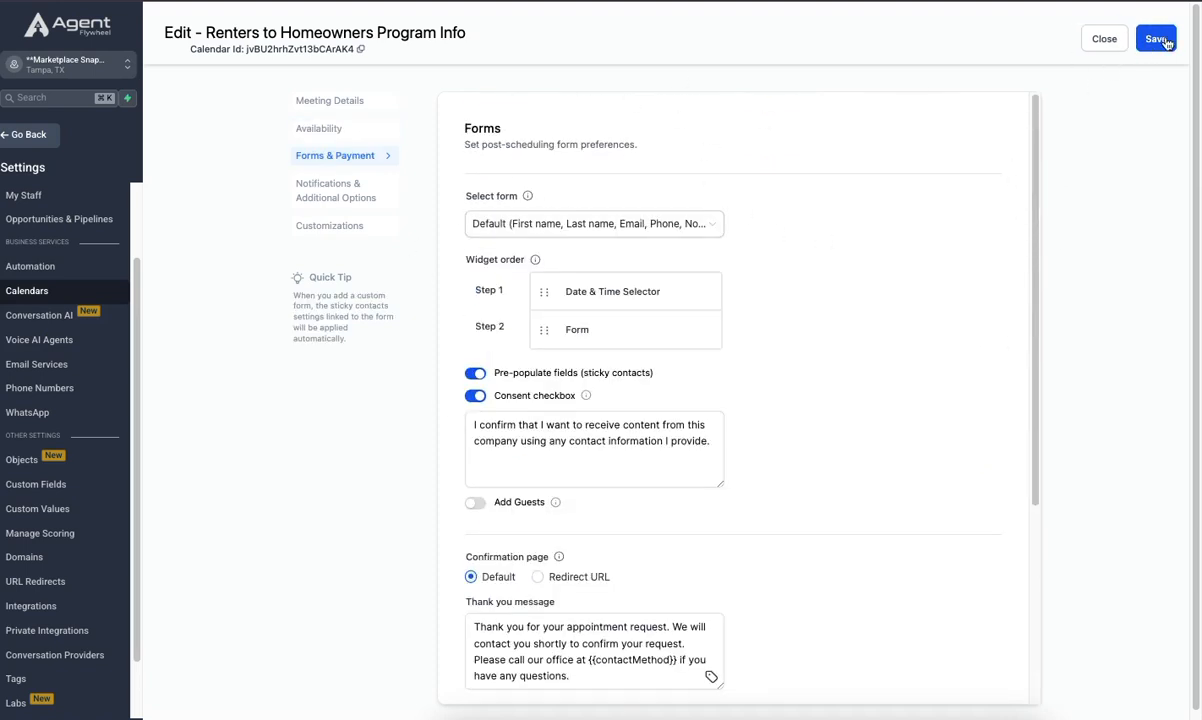
- Remove the team member's custom Zoom location entry in the Meeting Details and save the calendar
left_click(305, 98)
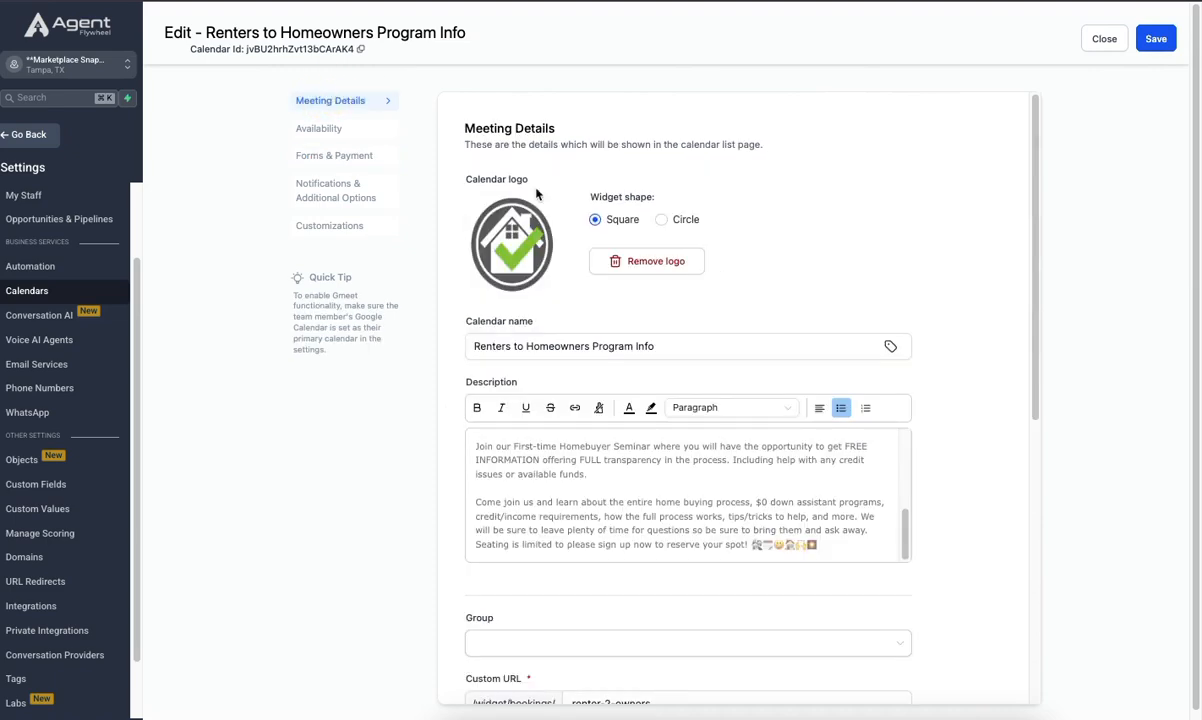
scroll(630, 449, "down", 5)
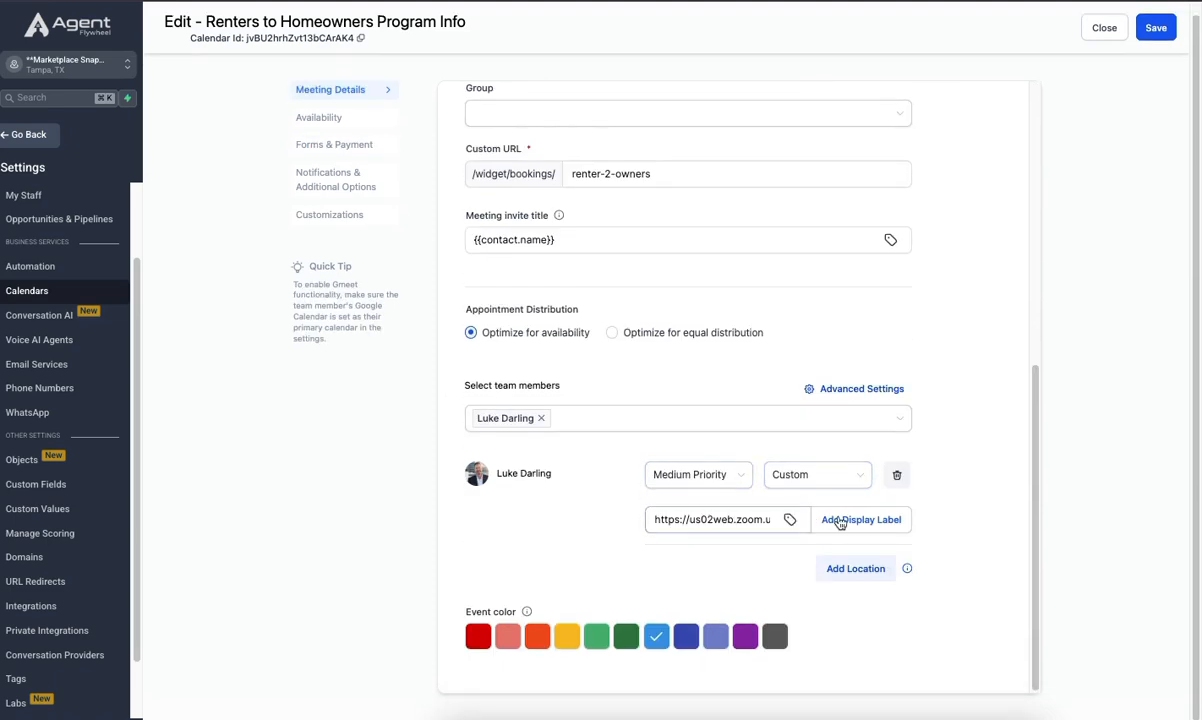
left_click(897, 476)
left_click(1156, 28)
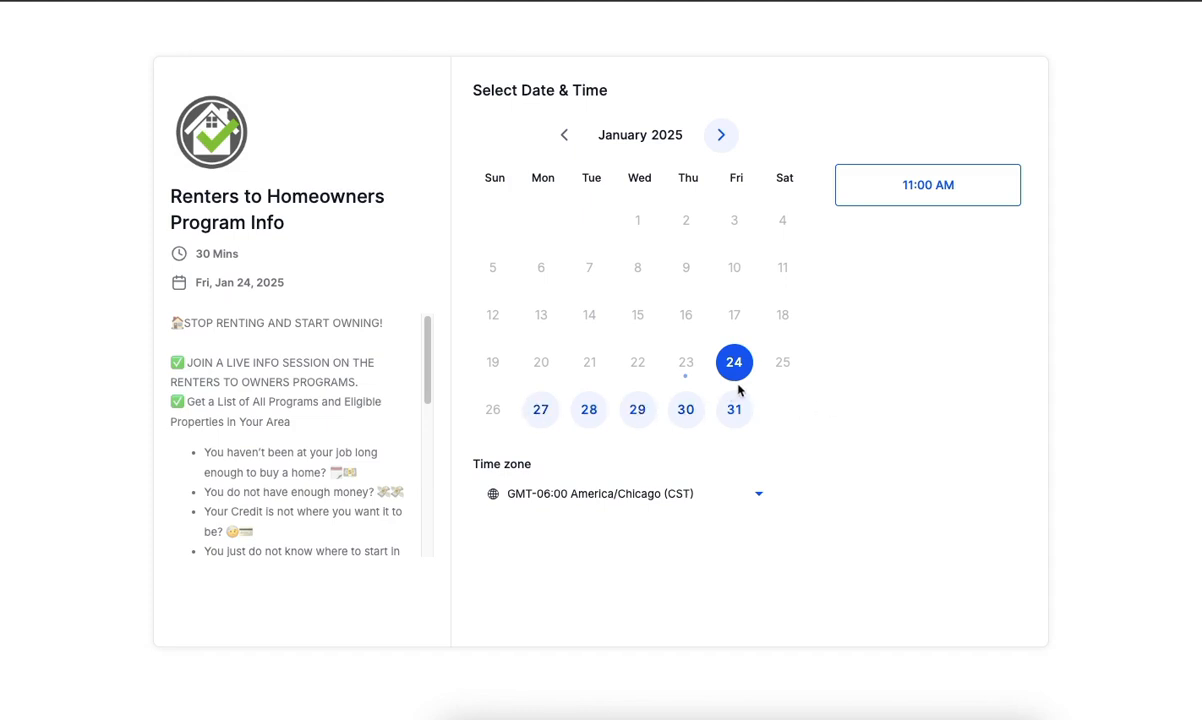
- Check the time slots offered for January 27 to 31, 2025 on the public booking page
left_click(541, 411)
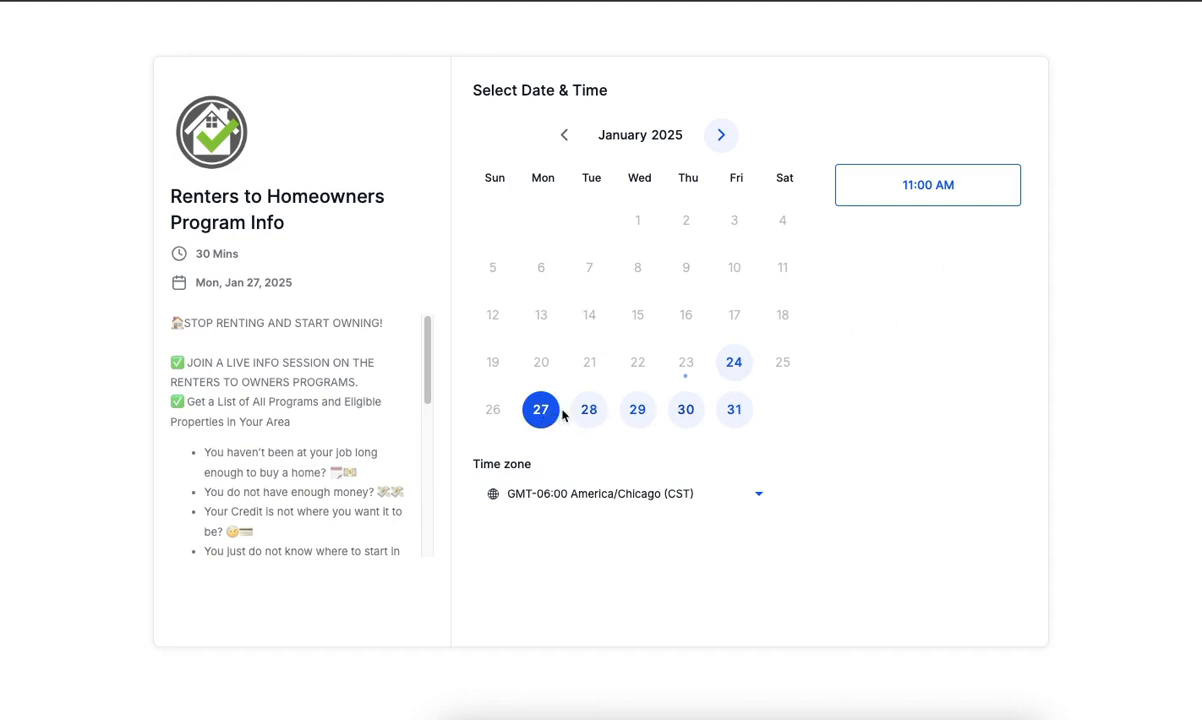
left_click(590, 414)
left_click(638, 405)
left_click(690, 408)
left_click(734, 408)
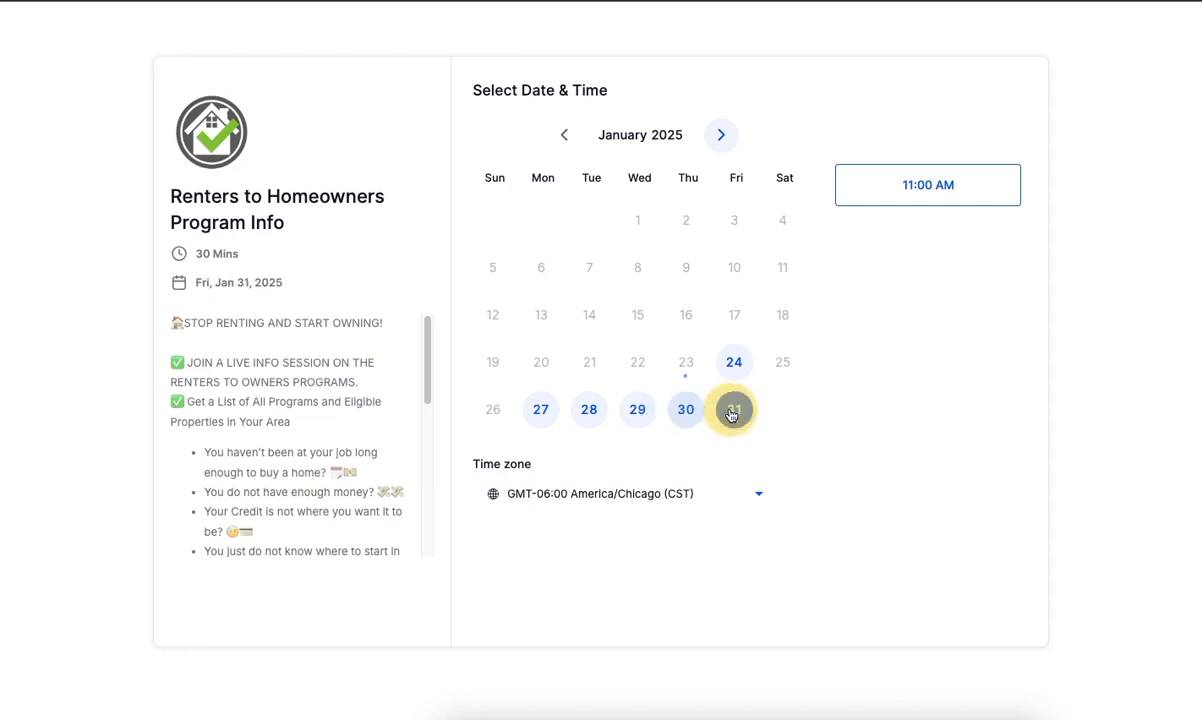
left_click(539, 409)
left_click(939, 188)
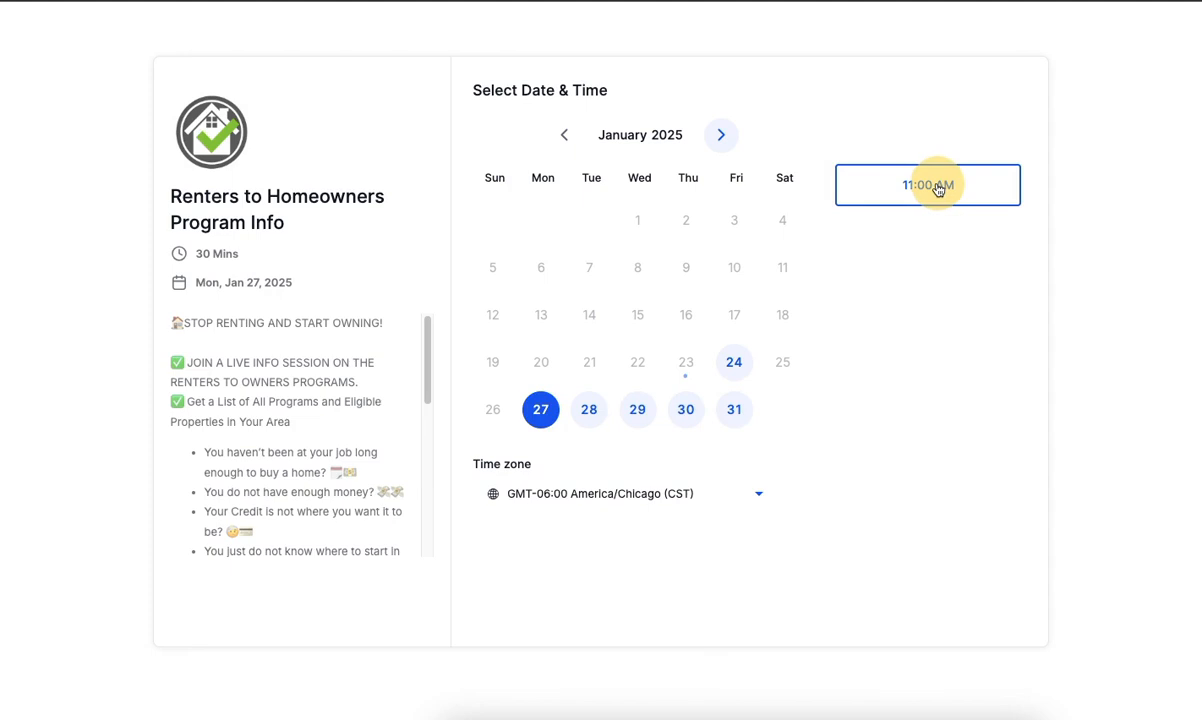
left_click_drag(939, 188, 875, 272)
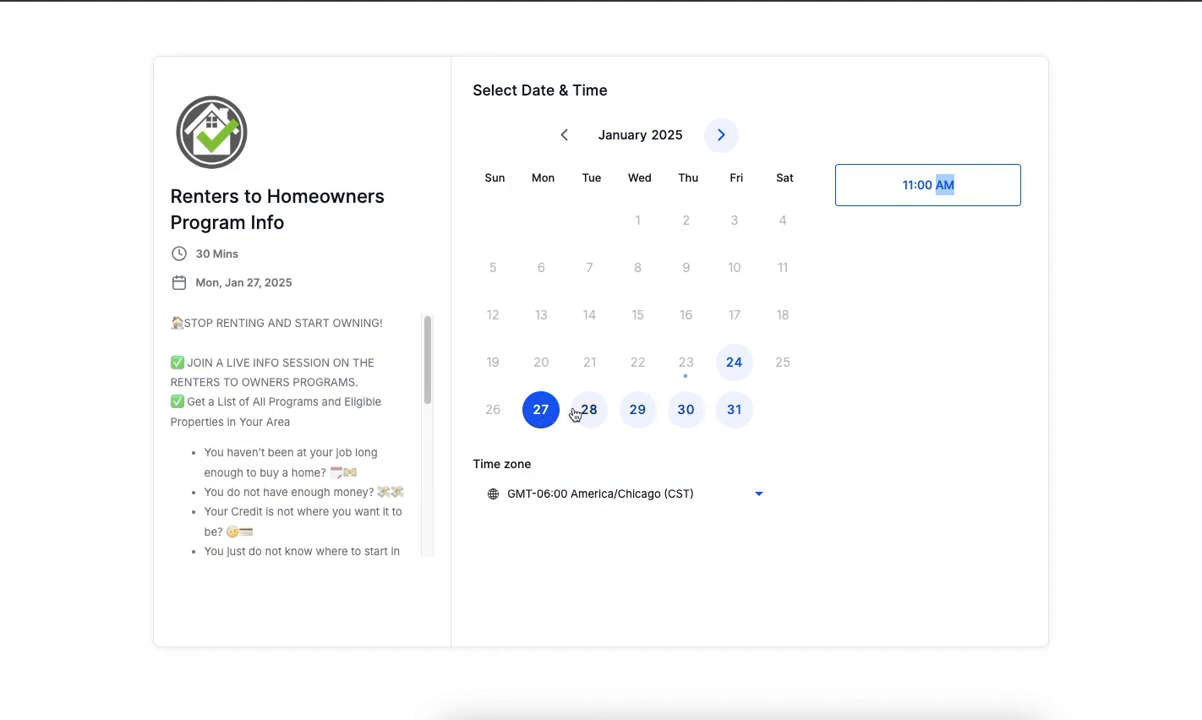
left_click(637, 410)
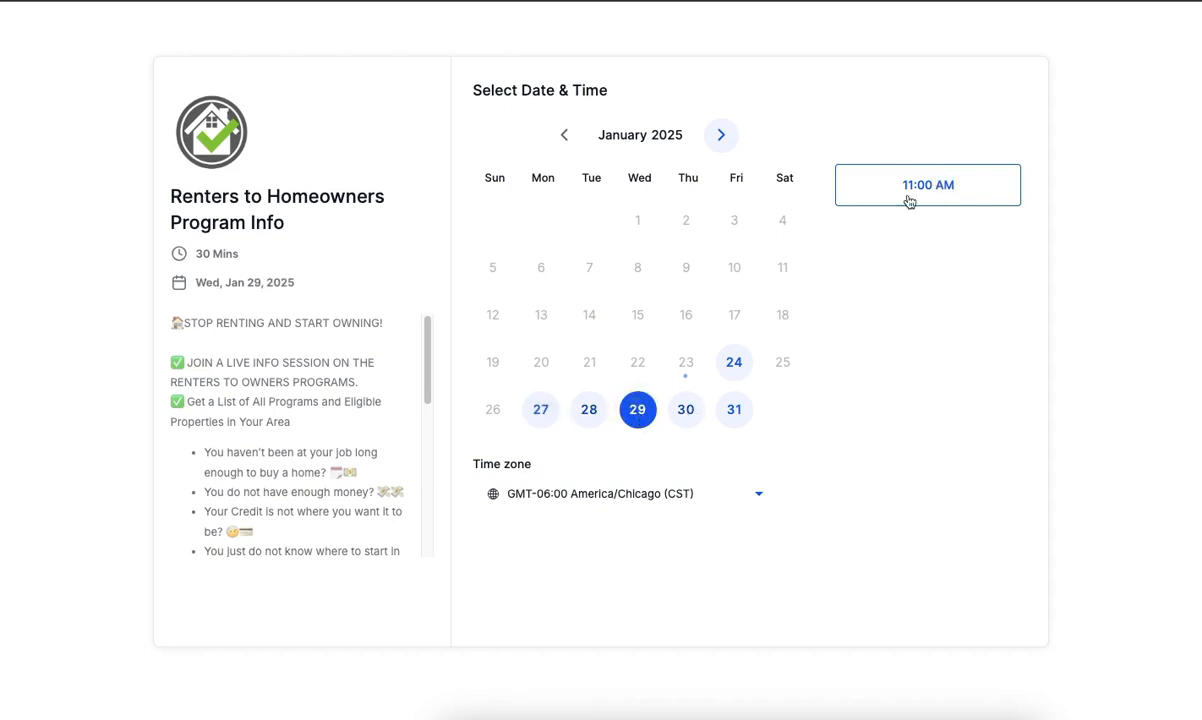